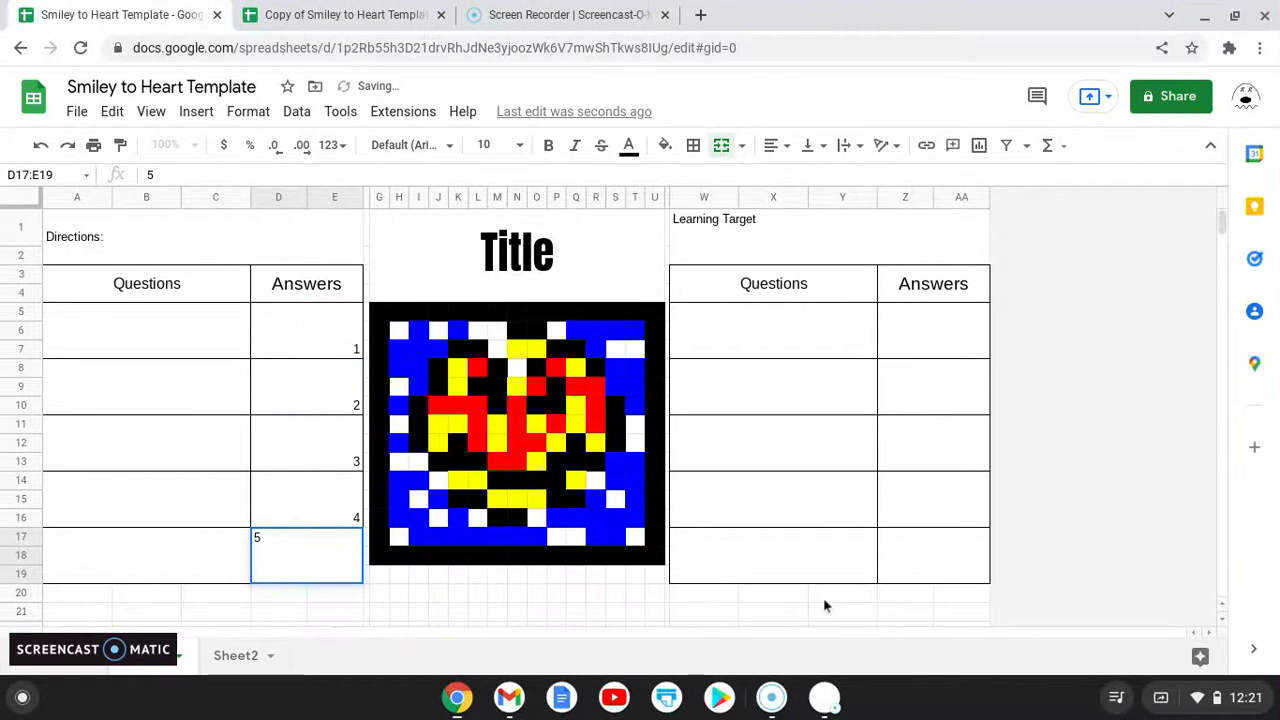
Step: Fill the answer cells beside the Learning Target questions with 10, 9, 8, 7 and 6, working upward from the last row
{"action": "left_click", "coordinate": [904, 573]}
{"action": "type", "text": "10"}
{"action": "key", "text": "Up"}
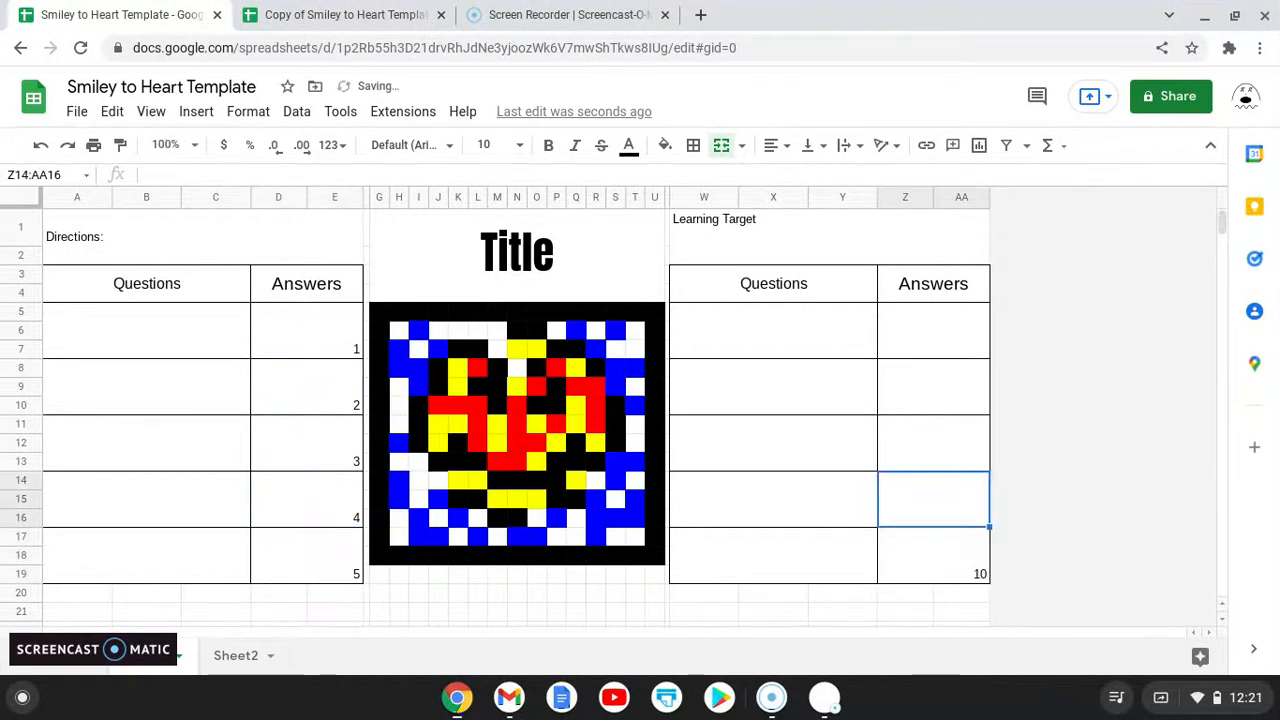
{"action": "type", "text": "9"}
{"action": "key", "text": "Up"}
{"action": "type", "text": "8"}
{"action": "key", "text": "Up"}
{"action": "type", "text": "7"}
{"action": "key", "text": "Up"}
{"action": "type", "text": "6"}
{"action": "key", "text": "Left"}
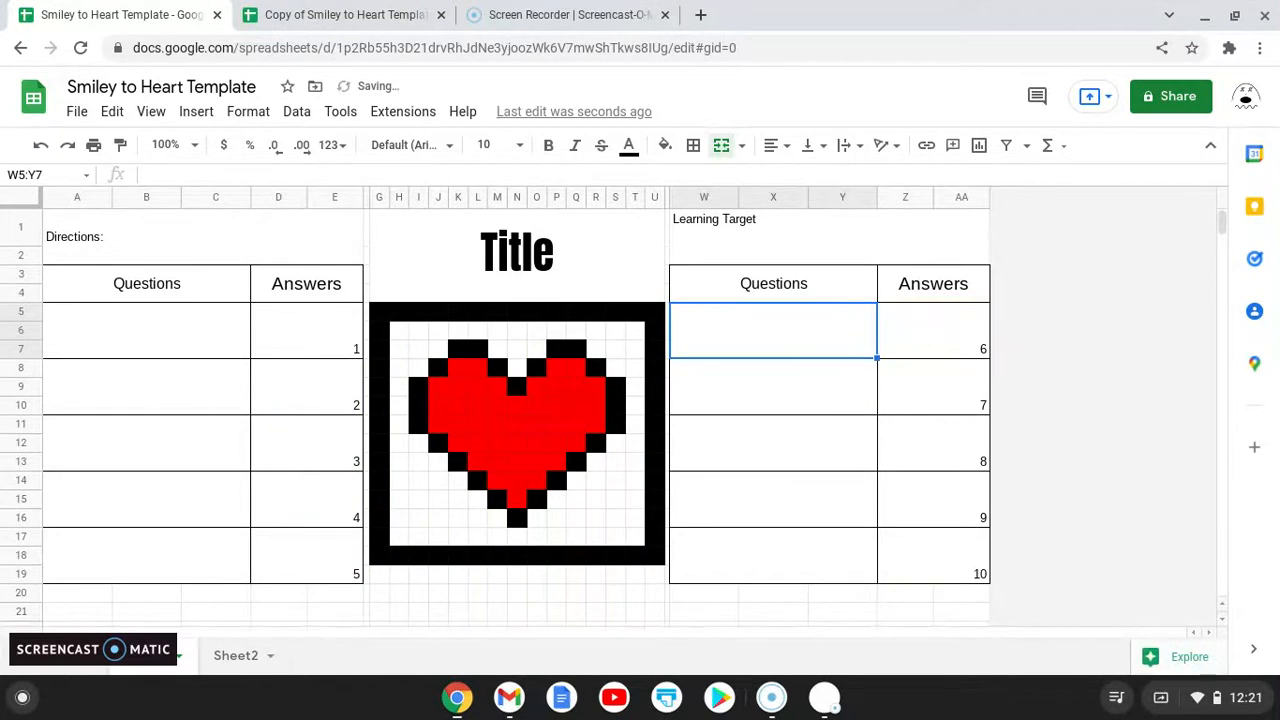
Step: Switch to the Copy of Smiley to Heart Template spreadsheet and clear cells P9:Q10 and L9:M10 inside the heart
{"action": "left_click", "coordinate": [345, 14]}
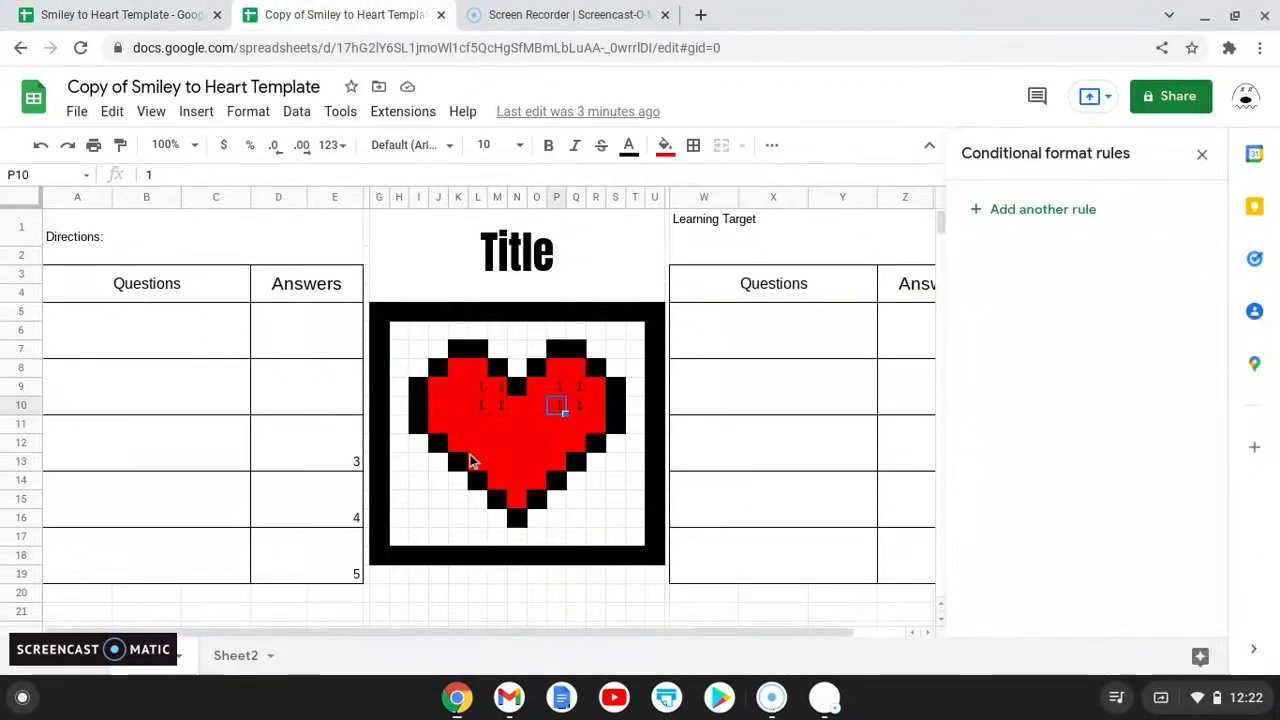
{"action": "key", "text": "BackSpace"}
{"action": "key", "text": "Up"}
{"action": "key", "text": "BackSpace"}
{"action": "key", "text": "Right"}
{"action": "key", "text": "BackSpace"}
{"action": "key", "text": "Down"}
{"action": "key", "text": "BackSpace"}
{"action": "key", "text": "Left"}
{"action": "key", "text": "Left"}
{"action": "key", "text": "Left"}
{"action": "key", "text": "Left"}
{"action": "key", "text": "BackSpace"}
{"action": "key", "text": "Left"}
{"action": "key", "text": "BackSpace"}
{"action": "key", "text": "Up"}
{"action": "key", "text": "BackSpace"}
{"action": "key", "text": "Right"}
{"action": "key", "text": "BackSpace"}
{"action": "key", "text": "Down"}
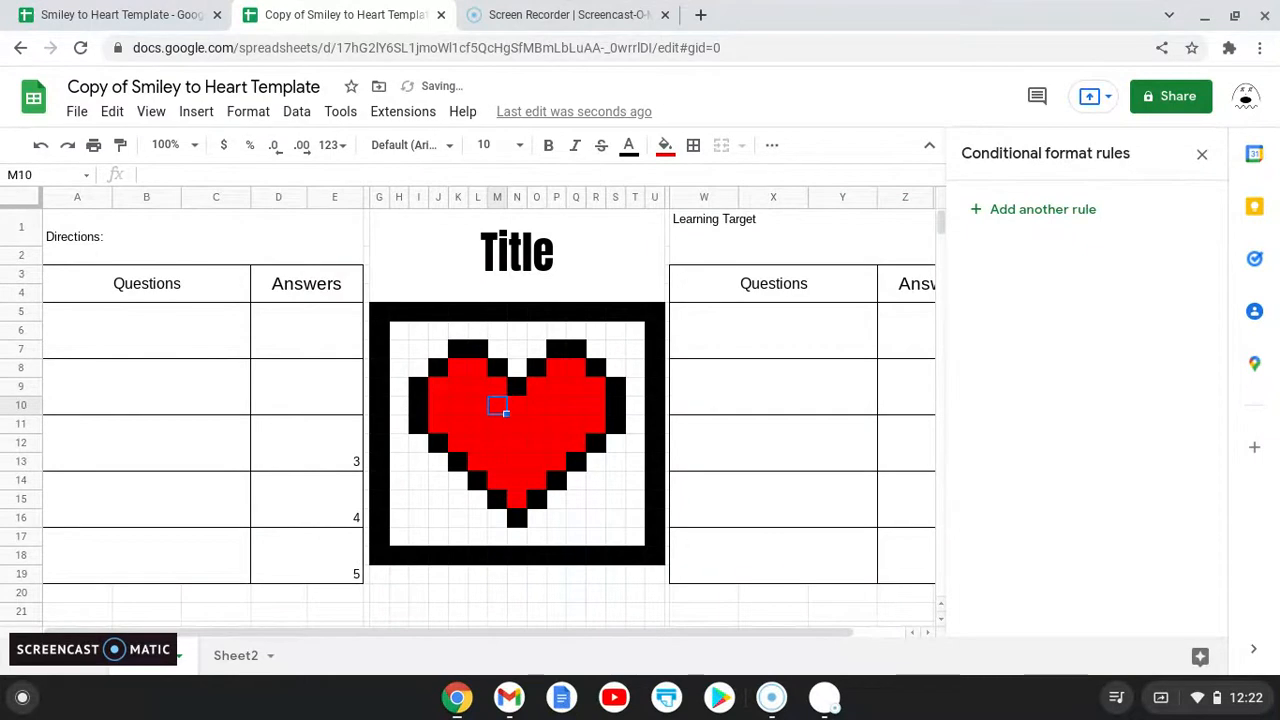
Step: Enter 1 in each of the cells L9:M10 and P9:Q10 inside the heart
{"action": "type", "text": "1"}
{"action": "key", "text": "Up"}
{"action": "type", "text": "1"}
{"action": "key", "text": "Left"}
{"action": "type", "text": "1"}
{"action": "key", "text": "Down"}
{"action": "type", "text": "1"}
{"action": "key", "text": "Right"}
{"action": "key", "text": "Right"}
{"action": "key", "text": "Right"}
{"action": "key", "text": "Right"}
{"action": "type", "text": "1"}
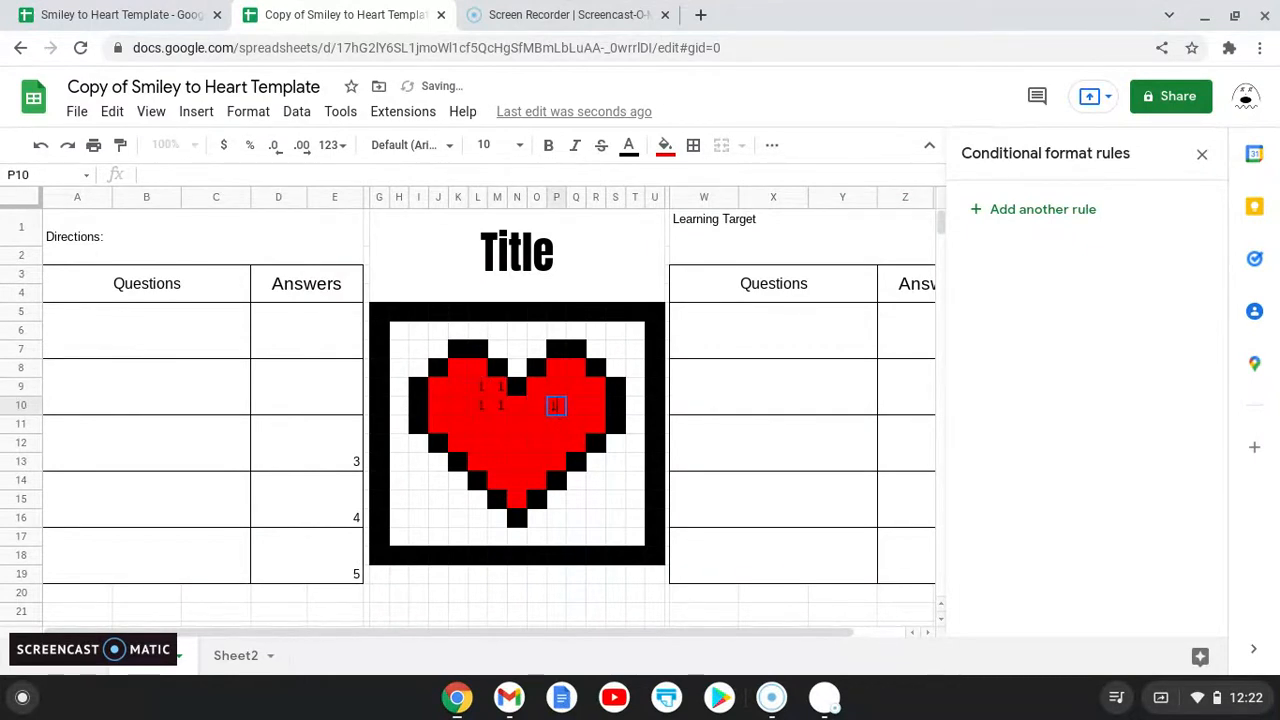
{"action": "key", "text": "Up"}
{"action": "type", "text": "1"}
{"action": "key", "text": "Right"}
{"action": "type", "text": "1"}
{"action": "key", "text": "Down"}
{"action": "type", "text": "1"}
{"action": "key", "text": "Down"}
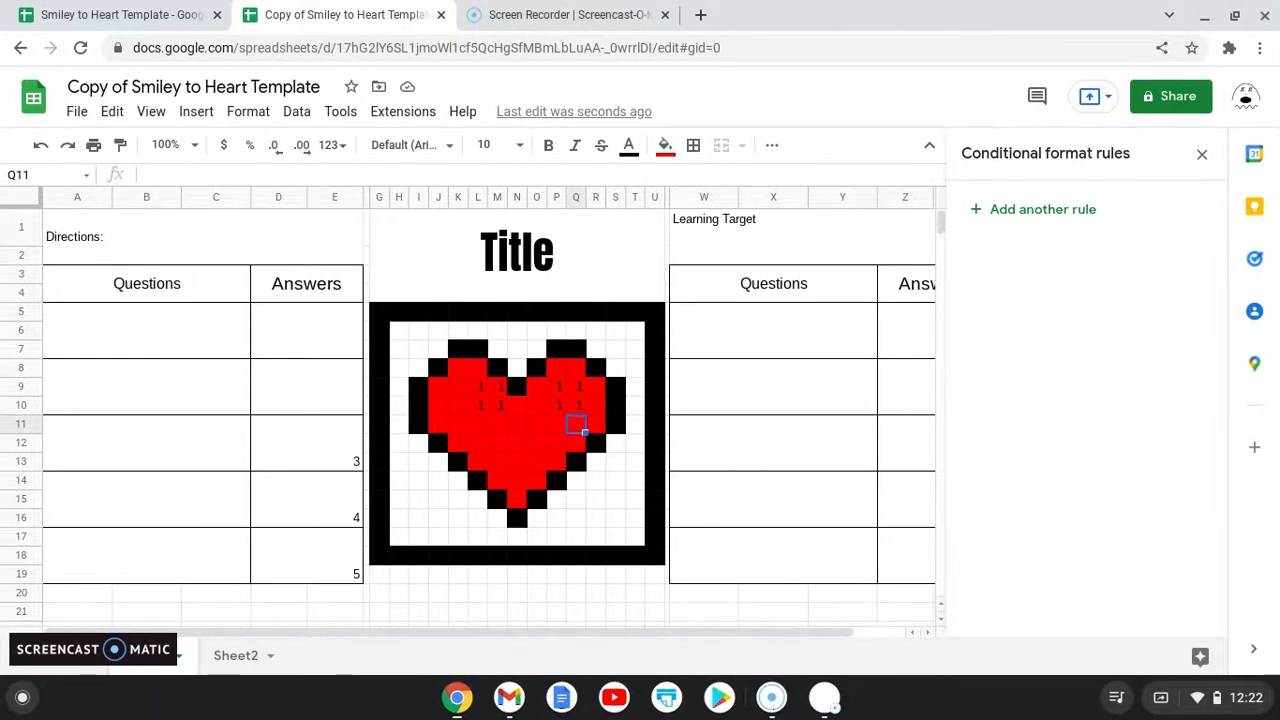
Step: Enter 2 as the second answer and 1 as the first answer in the Answers column under Directions
{"action": "left_click", "coordinate": [348, 400]}
{"action": "type", "text": "2"}
{"action": "key", "text": "Up"}
{"action": "type", "text": "1"}
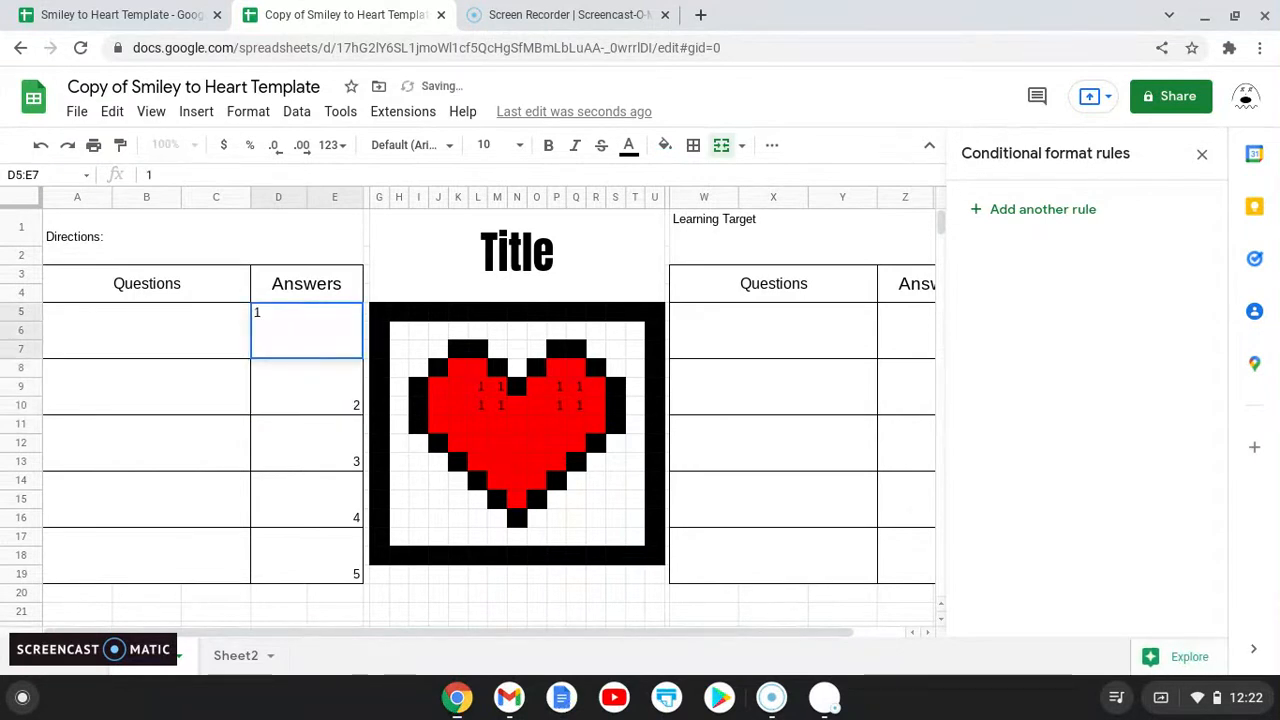
{"action": "left_click", "coordinate": [280, 530]}
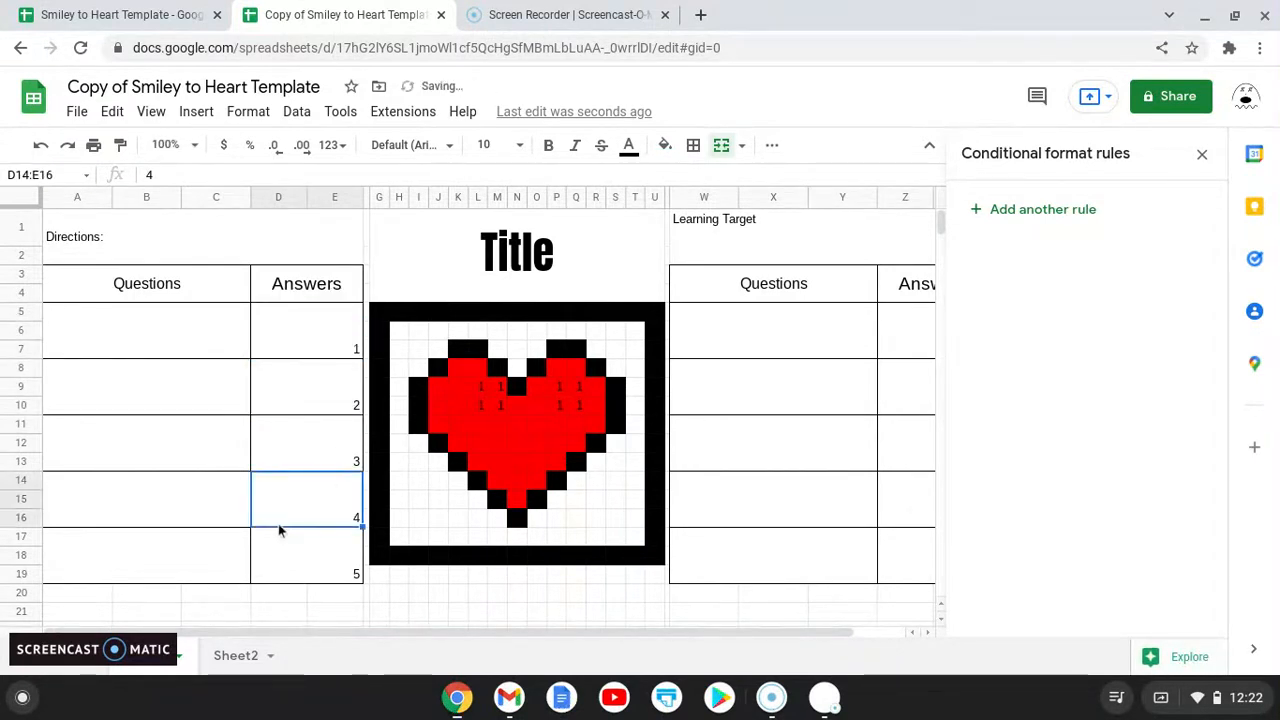
{"action": "left_click", "coordinate": [490, 450]}
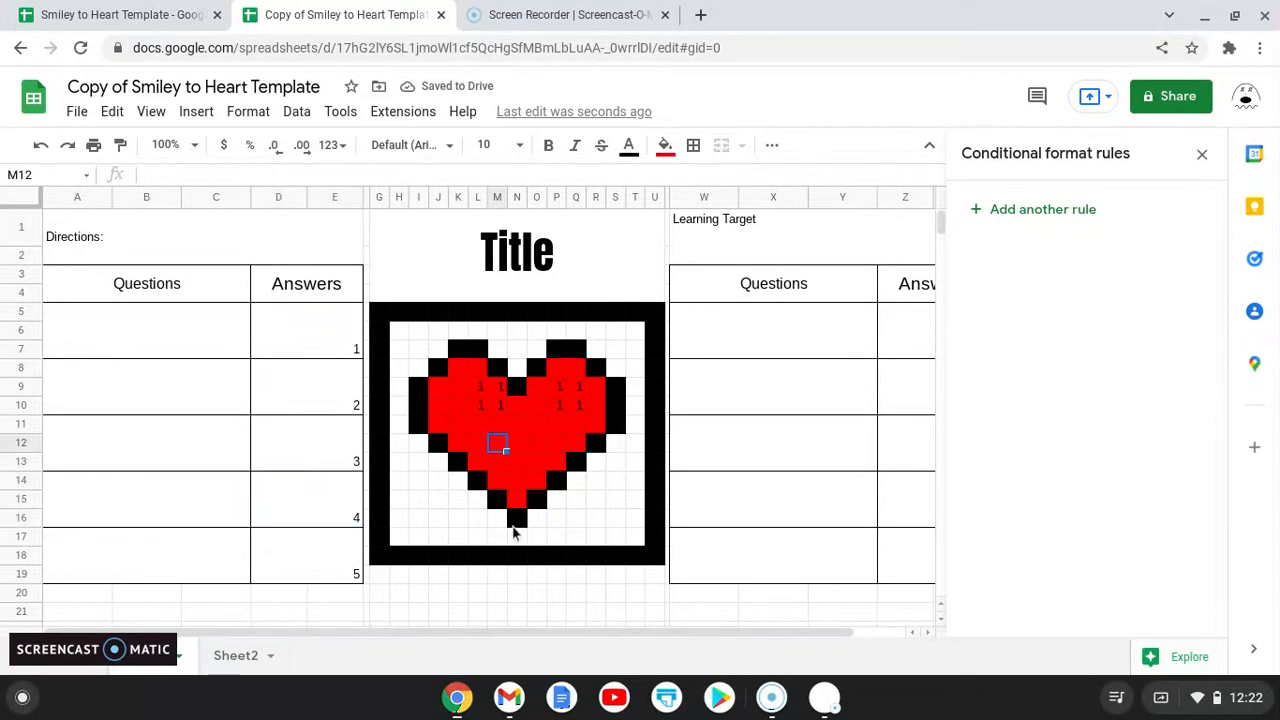
{"action": "left_click", "coordinate": [517, 518]}
{"action": "left_click", "coordinate": [577, 462]}
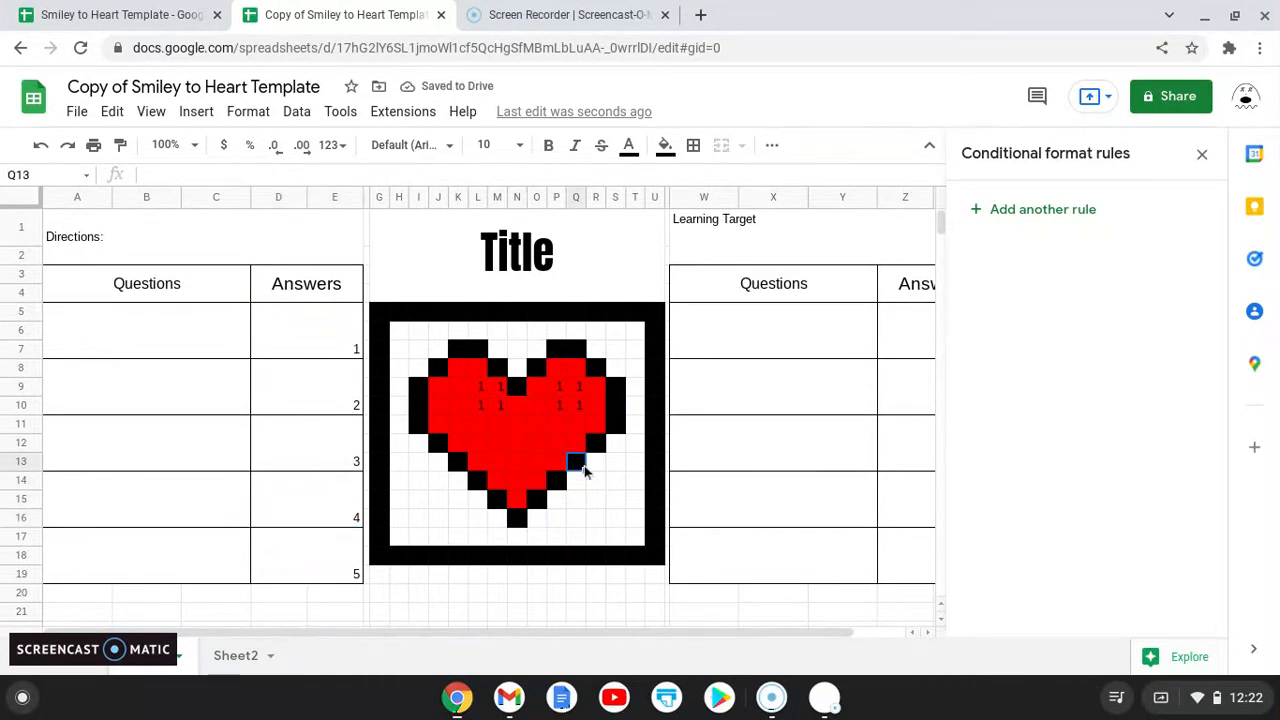
{"action": "left_click", "coordinate": [613, 522]}
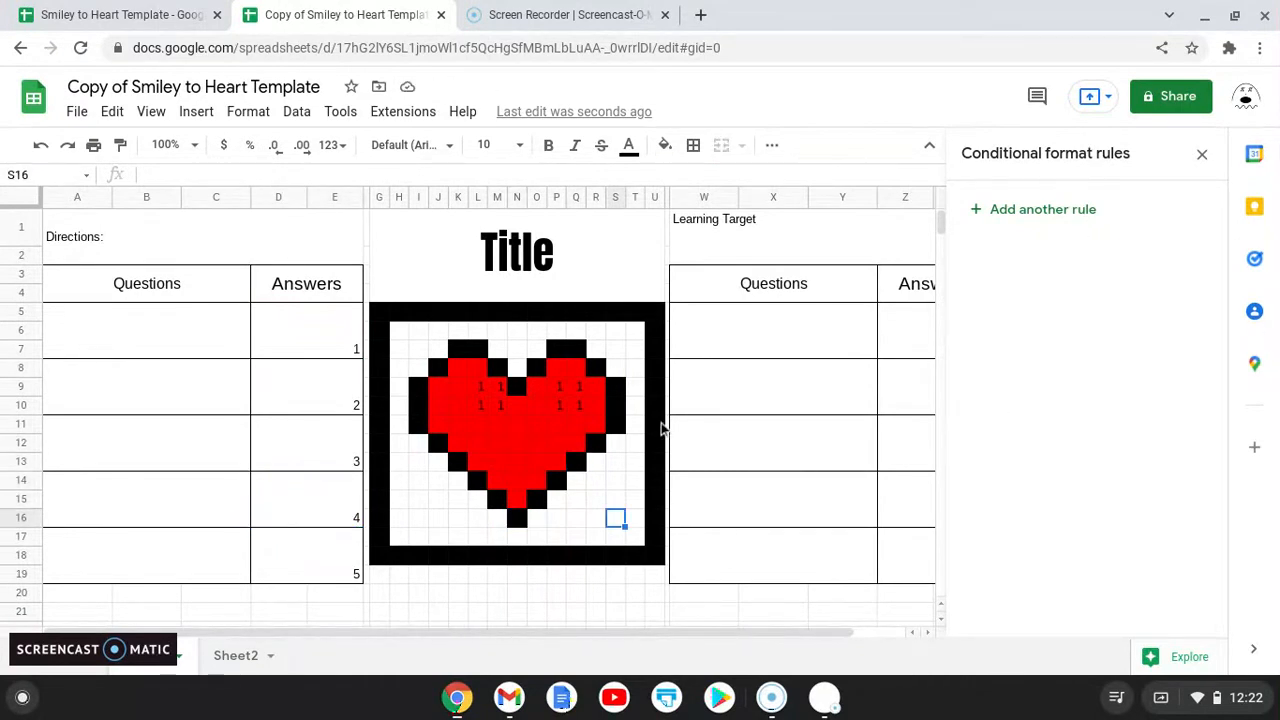
{"action": "left_click", "coordinate": [614, 406]}
{"action": "left_click", "coordinate": [478, 447]}
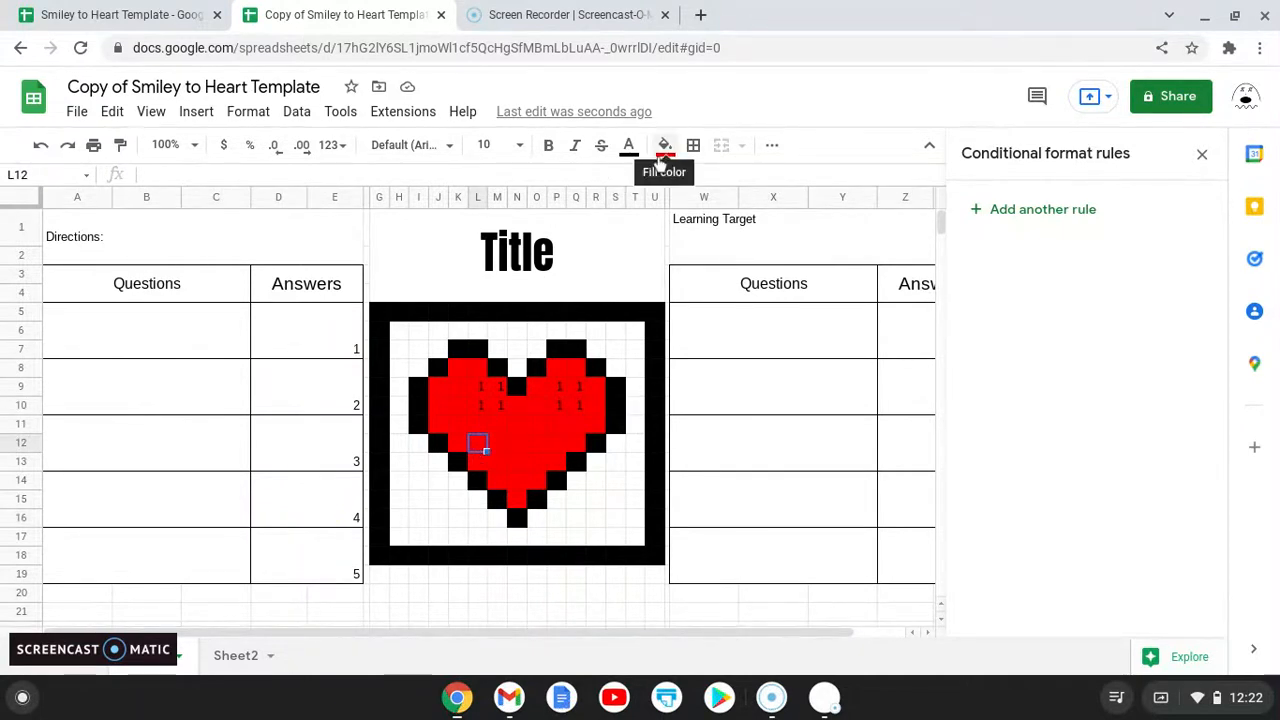
Step: Check the answer key on Sheet2 and select the picture's background cells I15, K16, H7, N7, R6, T8, S15, T17 and O16
{"action": "left_click", "coordinate": [418, 506]}
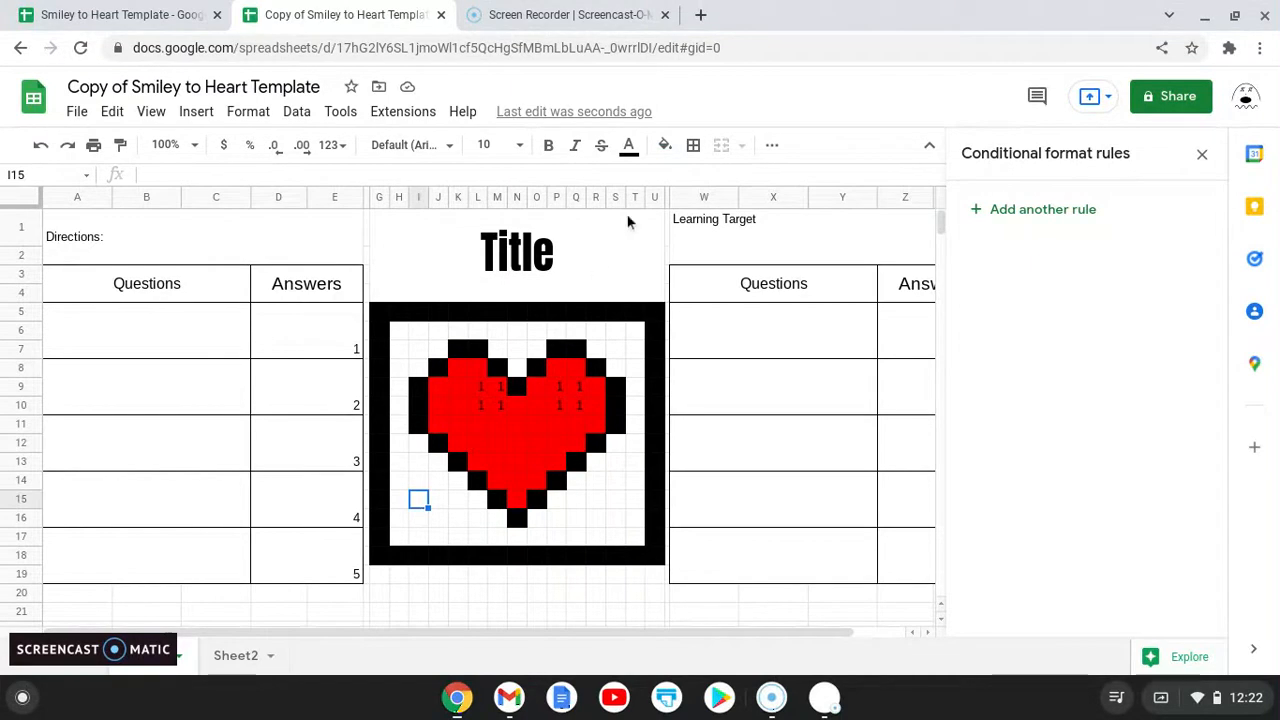
{"action": "left_click", "coordinate": [236, 657]}
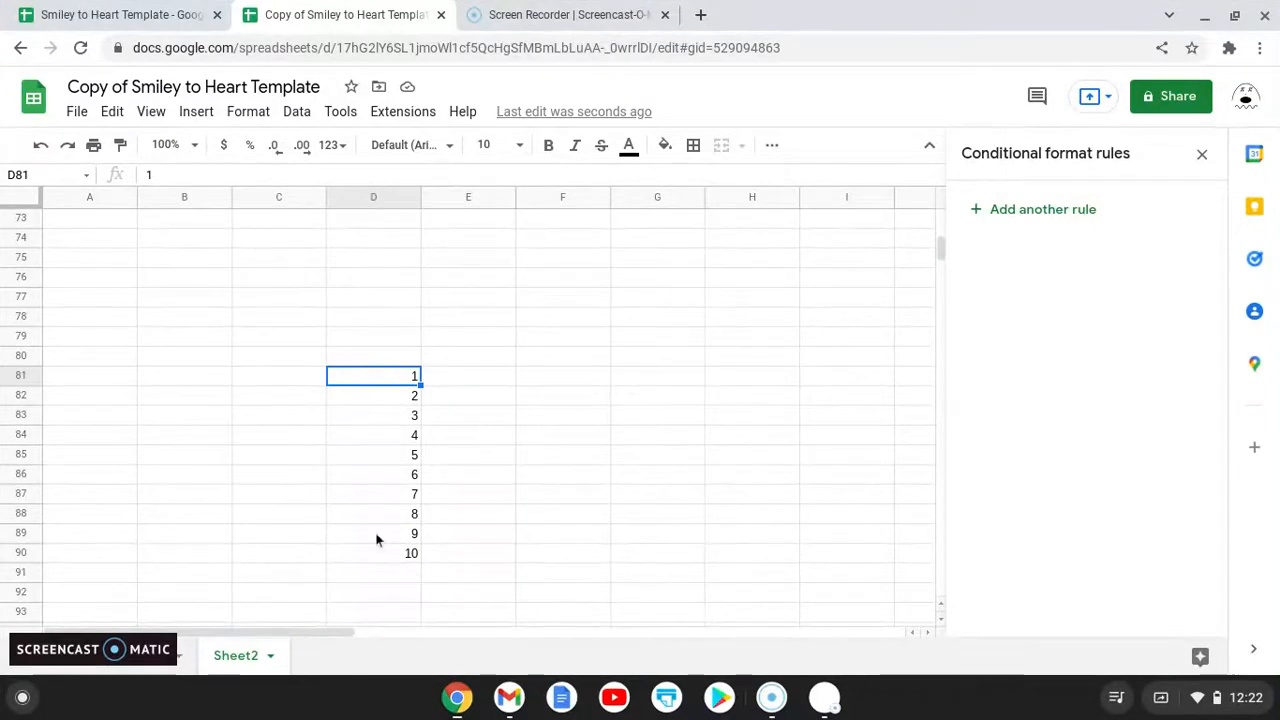
{"action": "left_click", "coordinate": [183, 670]}
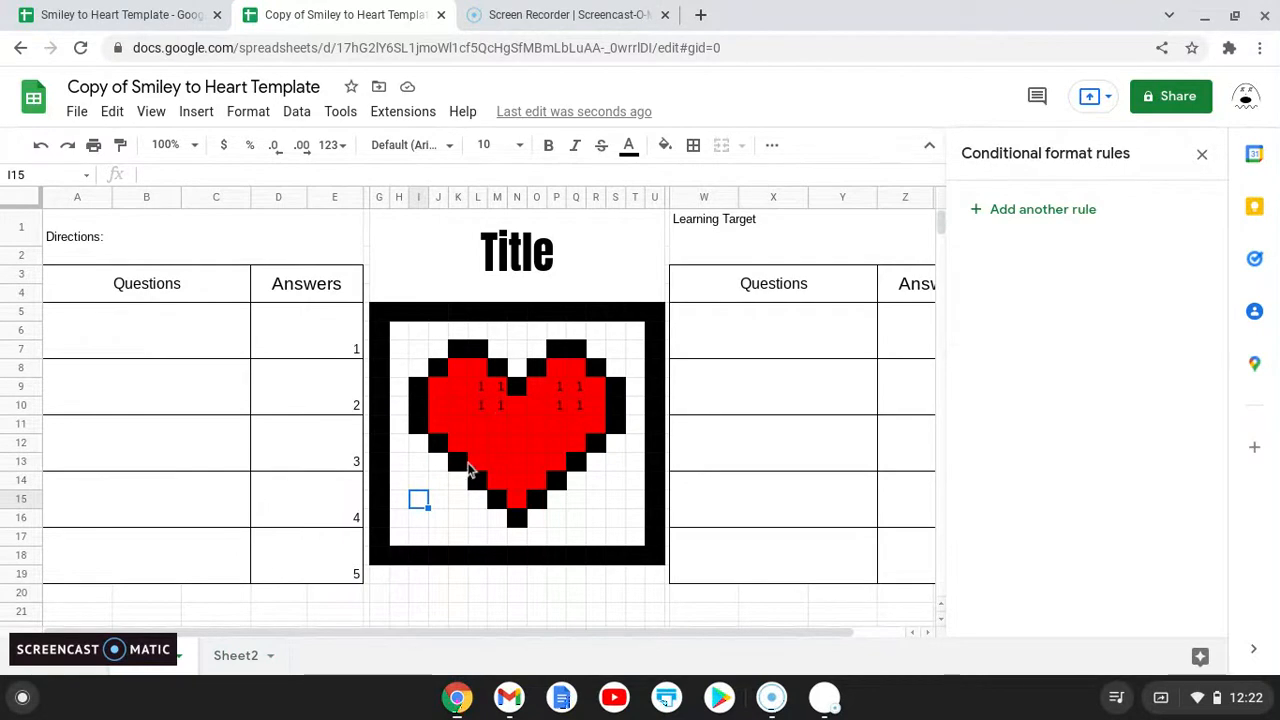
{"action": "left_click", "coordinate": [456, 514], "text": "ctrl"}
{"action": "left_click", "coordinate": [405, 352], "text": "ctrl"}
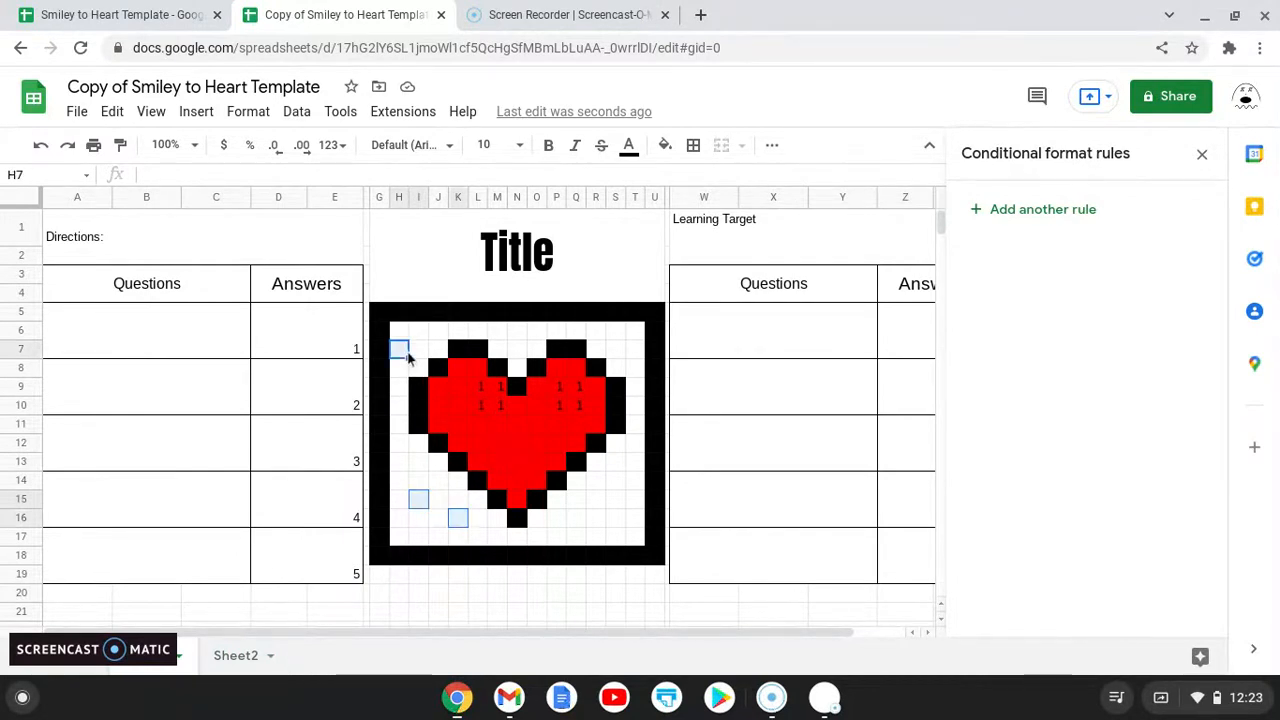
{"action": "left_click", "coordinate": [517, 350], "text": "ctrl"}
{"action": "left_click", "coordinate": [597, 333], "text": "ctrl"}
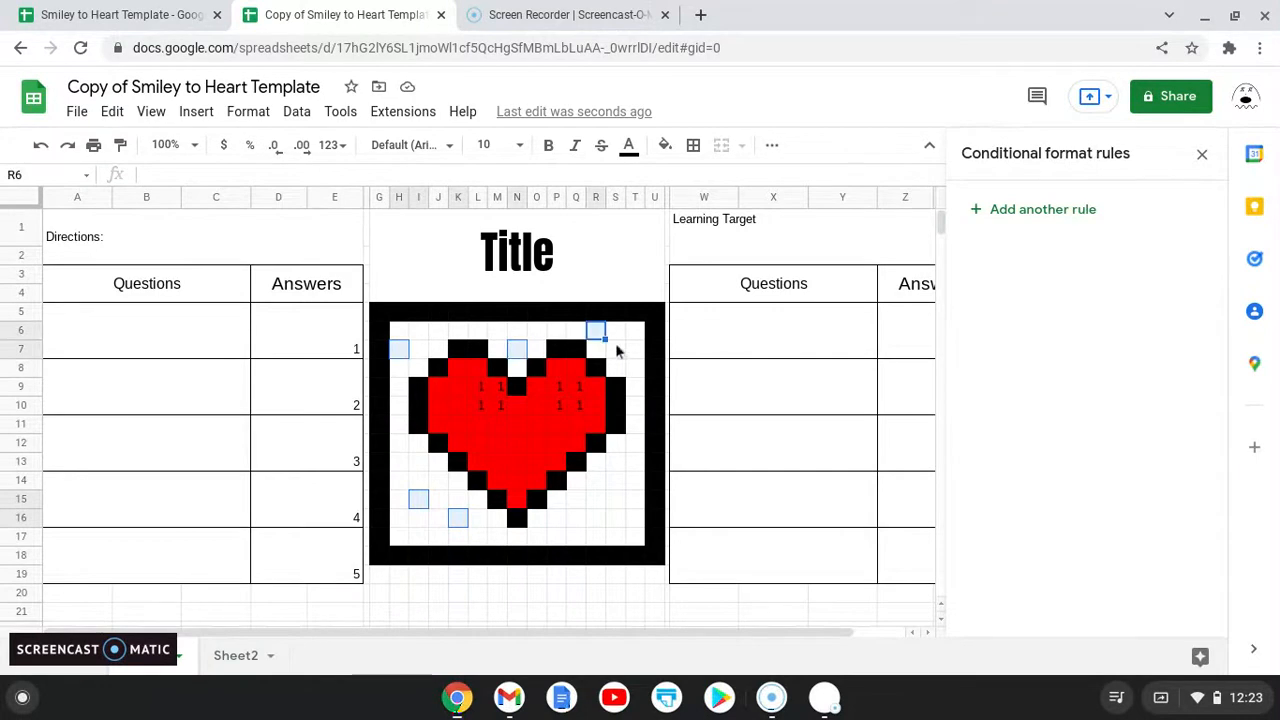
{"action": "left_click", "coordinate": [634, 367], "text": "ctrl"}
{"action": "left_click", "coordinate": [615, 497], "text": "ctrl"}
{"action": "left_click", "coordinate": [634, 537], "text": "ctrl"}
{"action": "left_click", "coordinate": [538, 519], "text": "ctrl"}
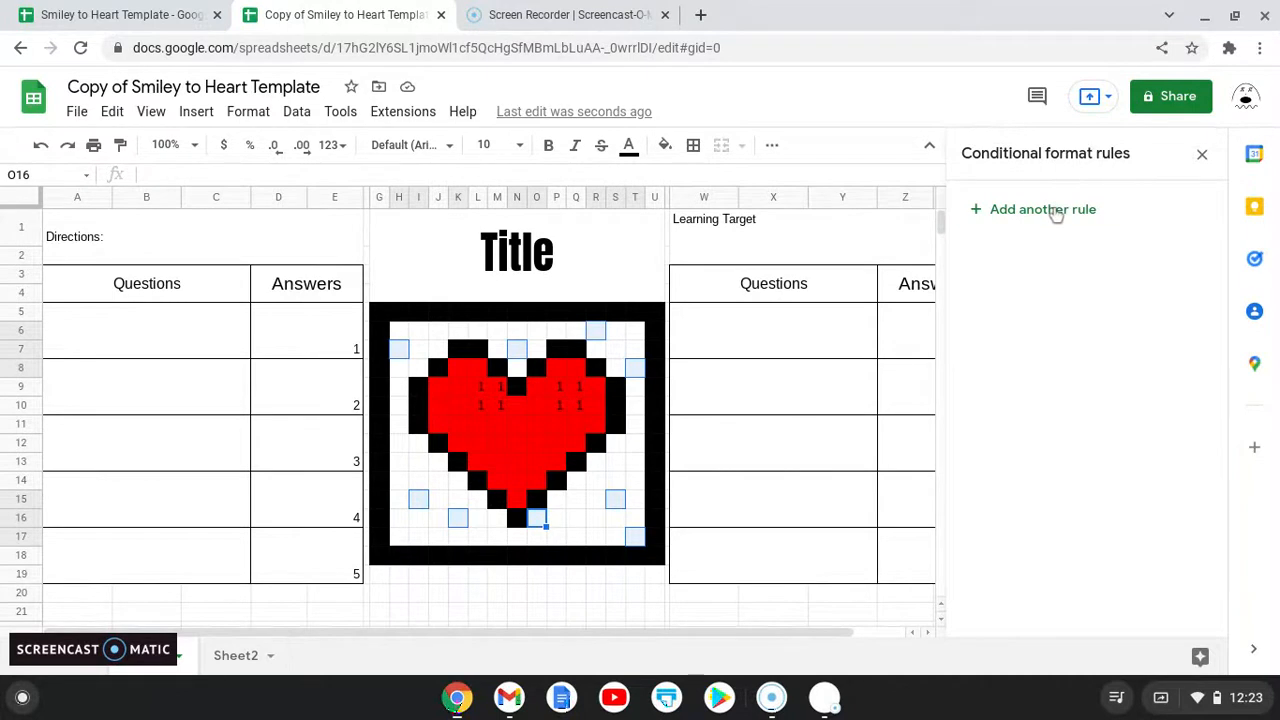
Step: Add a conditional formatting rule for the selected cells with the custom formula =$d$5<>indirect("sheet2!d81")
{"action": "left_click", "coordinate": [249, 113]}
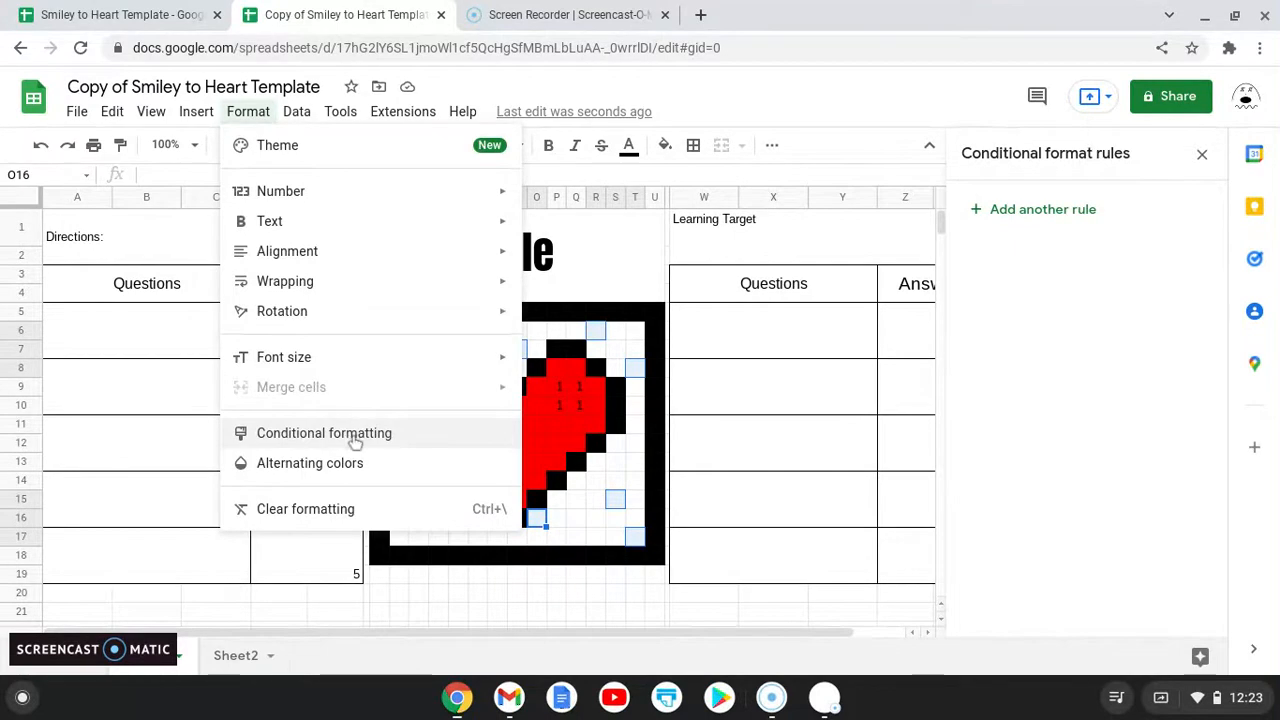
{"action": "left_click", "coordinate": [1070, 220]}
{"action": "left_click", "coordinate": [1065, 402]}
{"action": "scroll", "coordinate": [1067, 404], "scroll_direction": "down", "scroll_amount": 1}
{"action": "scroll", "coordinate": [1062, 480], "scroll_direction": "down", "scroll_amount": 5}
{"action": "left_click", "coordinate": [1080, 636]}
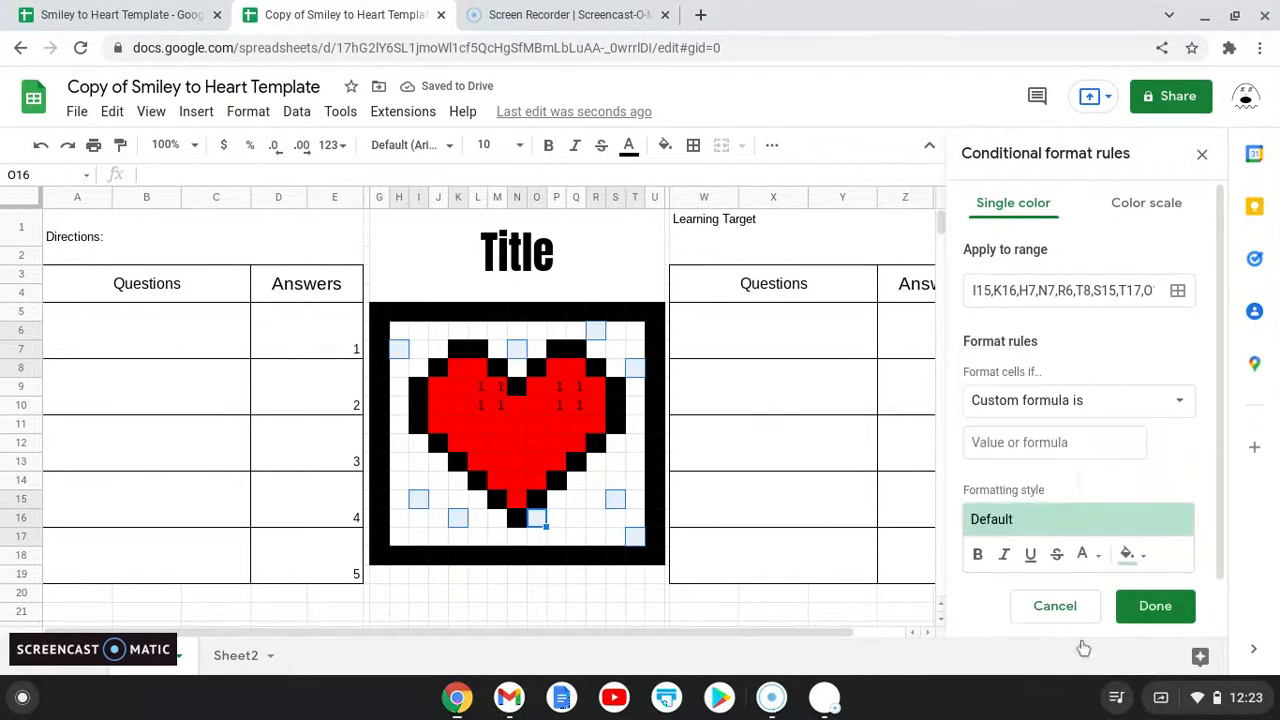
{"action": "left_click", "coordinate": [1088, 443]}
{"action": "type", "text": "="}
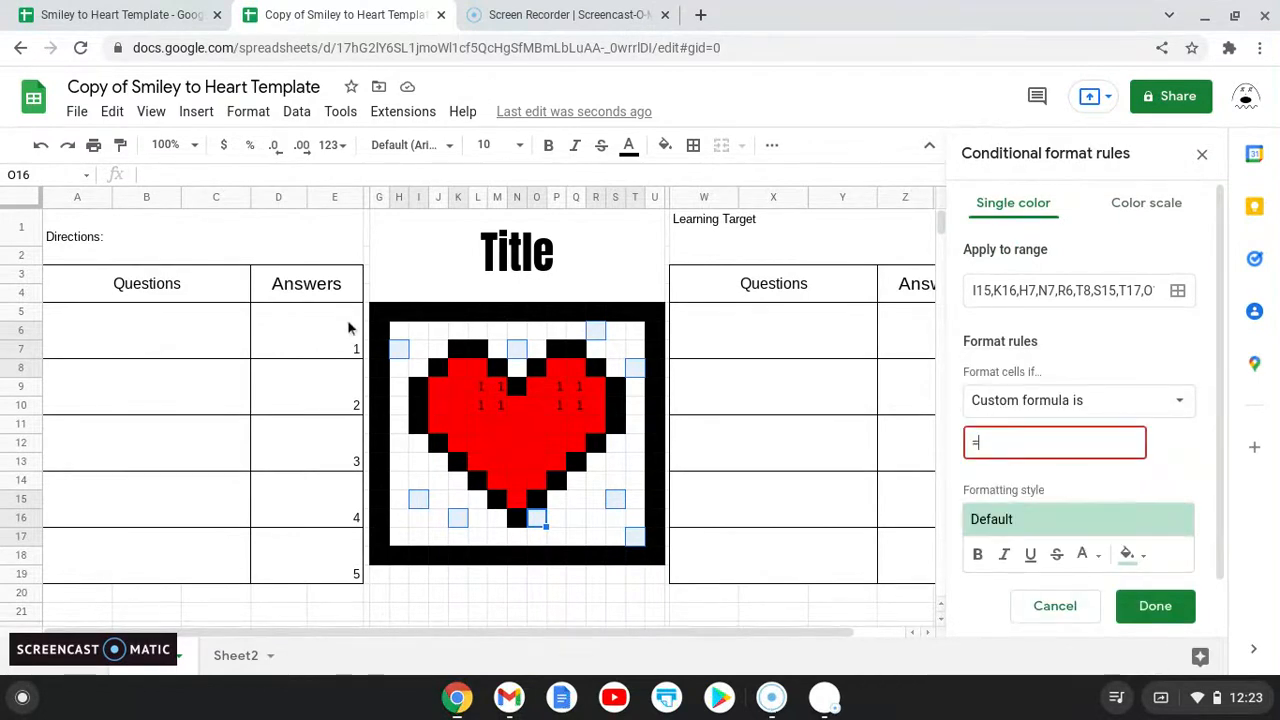
{"action": "type", "text": "$d$5<>"}
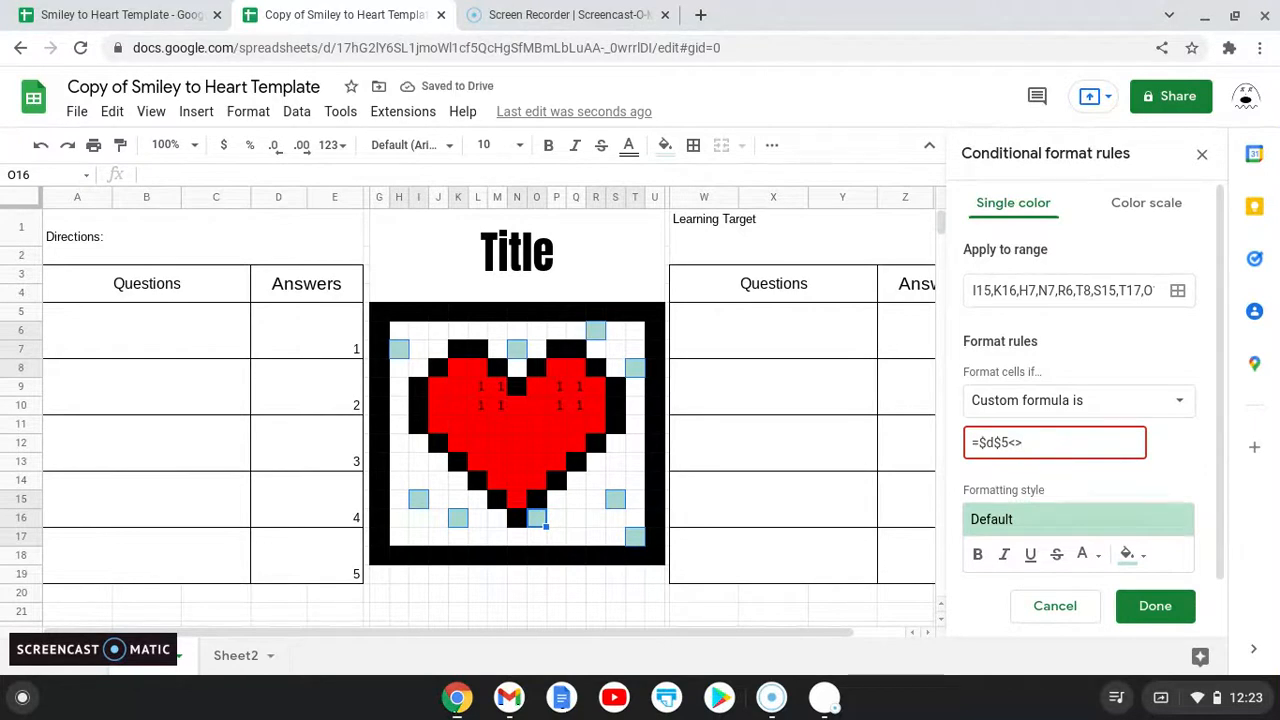
{"action": "type", "text": "indirect(\"sheet"}
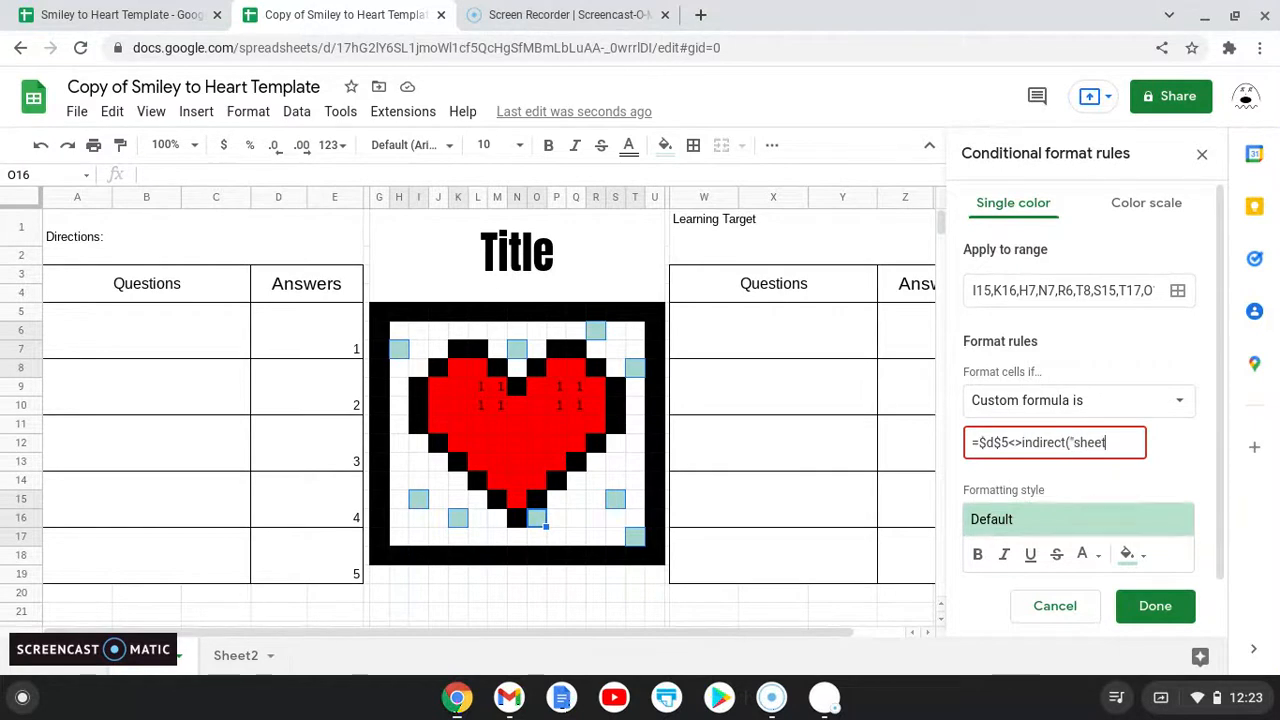
{"action": "type", "text": "2!d81\")"}
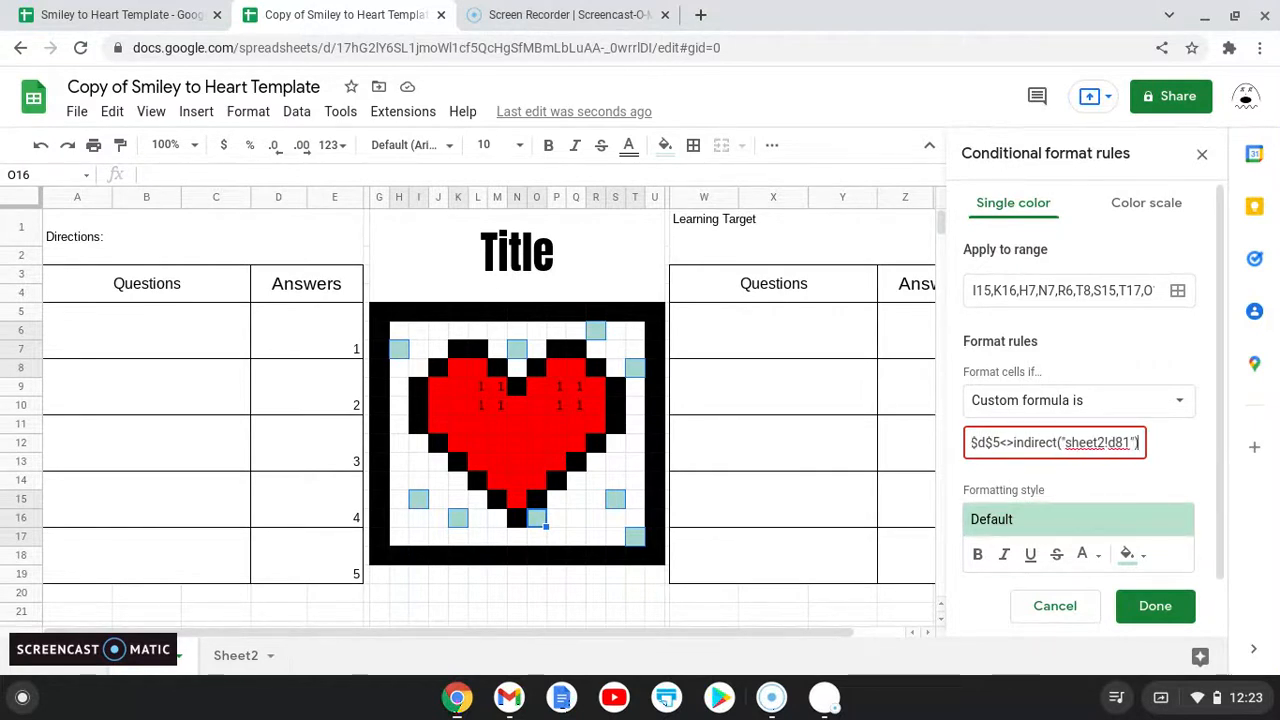
Step: Set the rule's fill color to blue and save the rule
{"action": "left_click", "coordinate": [1129, 566]}
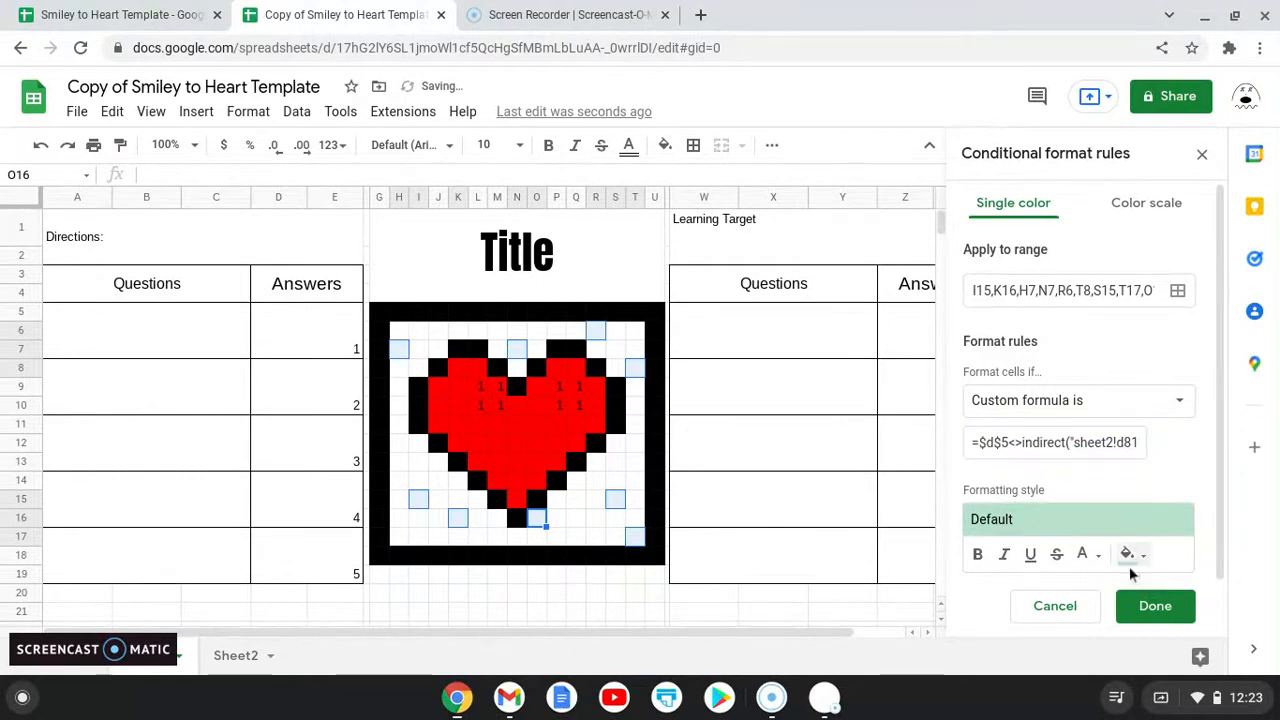
{"action": "left_click", "coordinate": [1130, 557]}
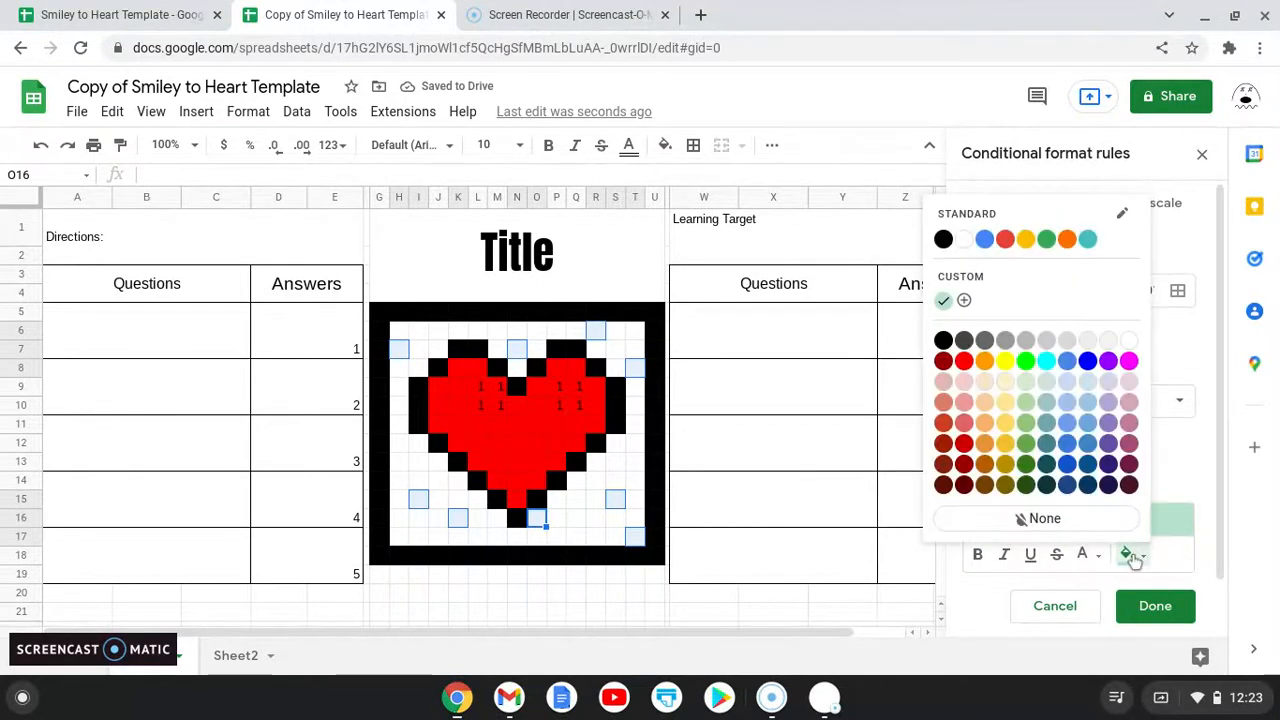
{"action": "left_click", "coordinate": [1087, 362]}
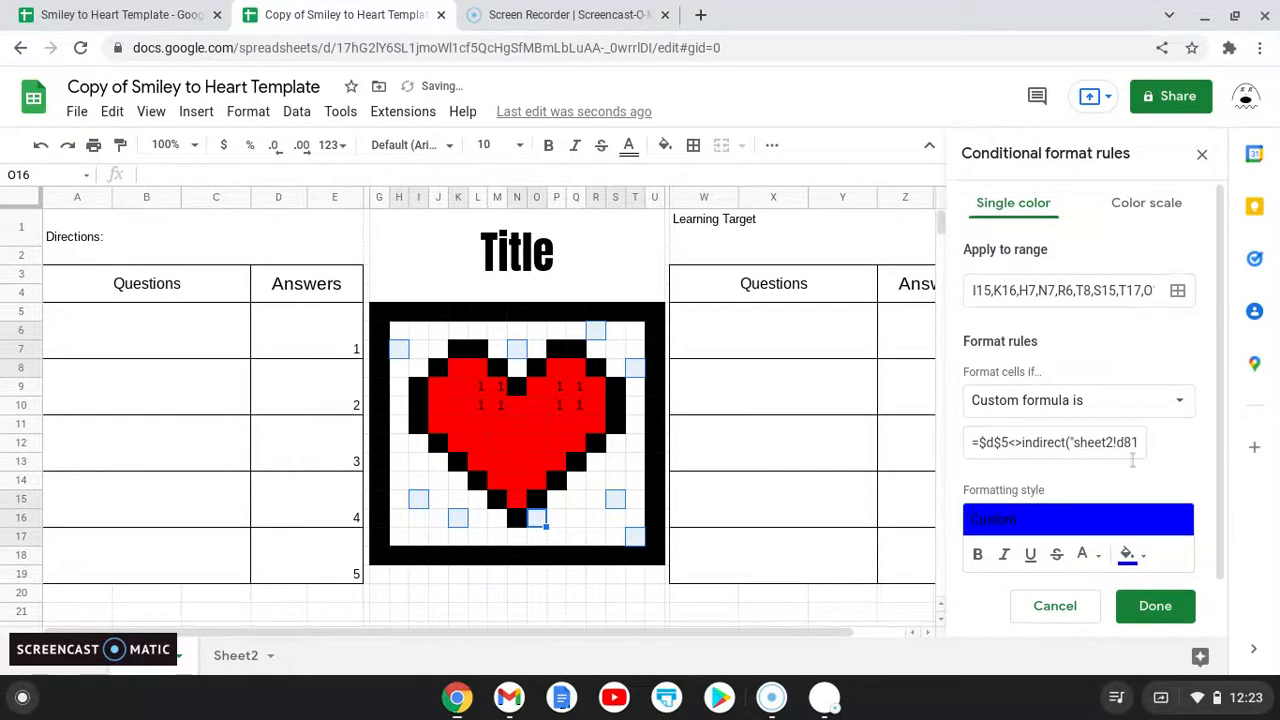
{"action": "left_click", "coordinate": [1155, 606]}
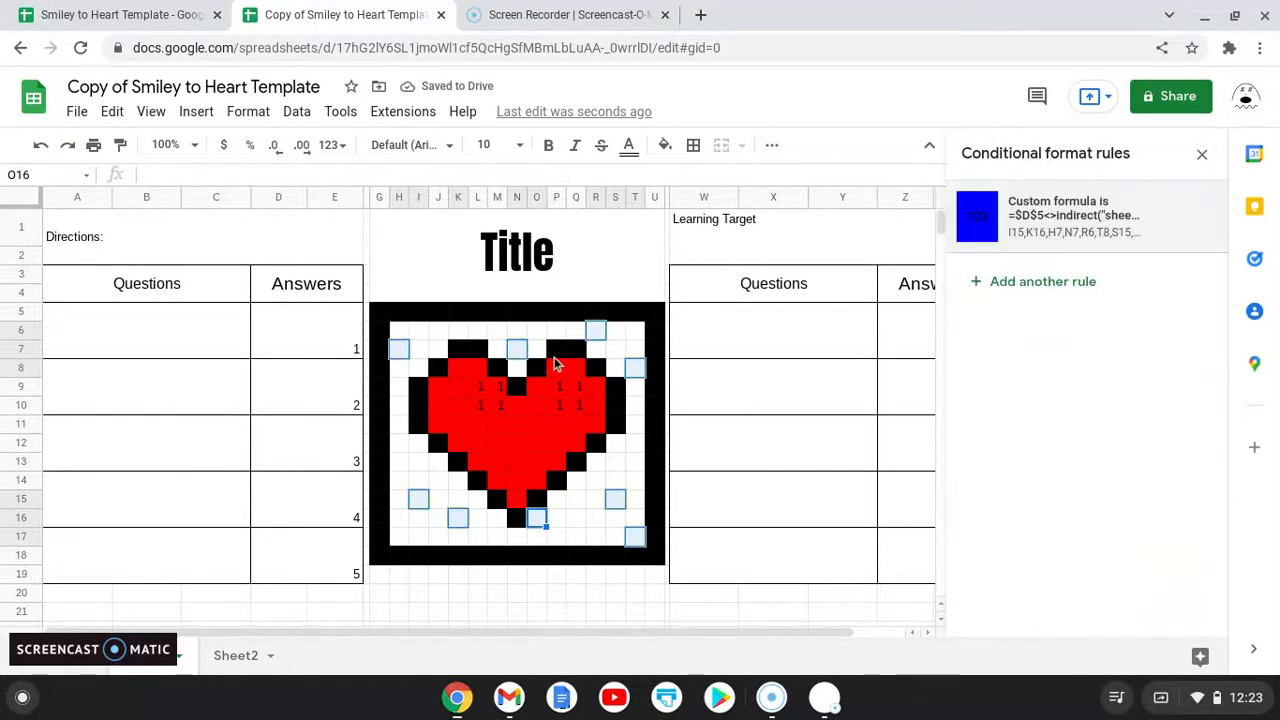
Step: Delete the first answer in D5:E7 to test the blue rule
{"action": "left_click", "coordinate": [325, 333]}
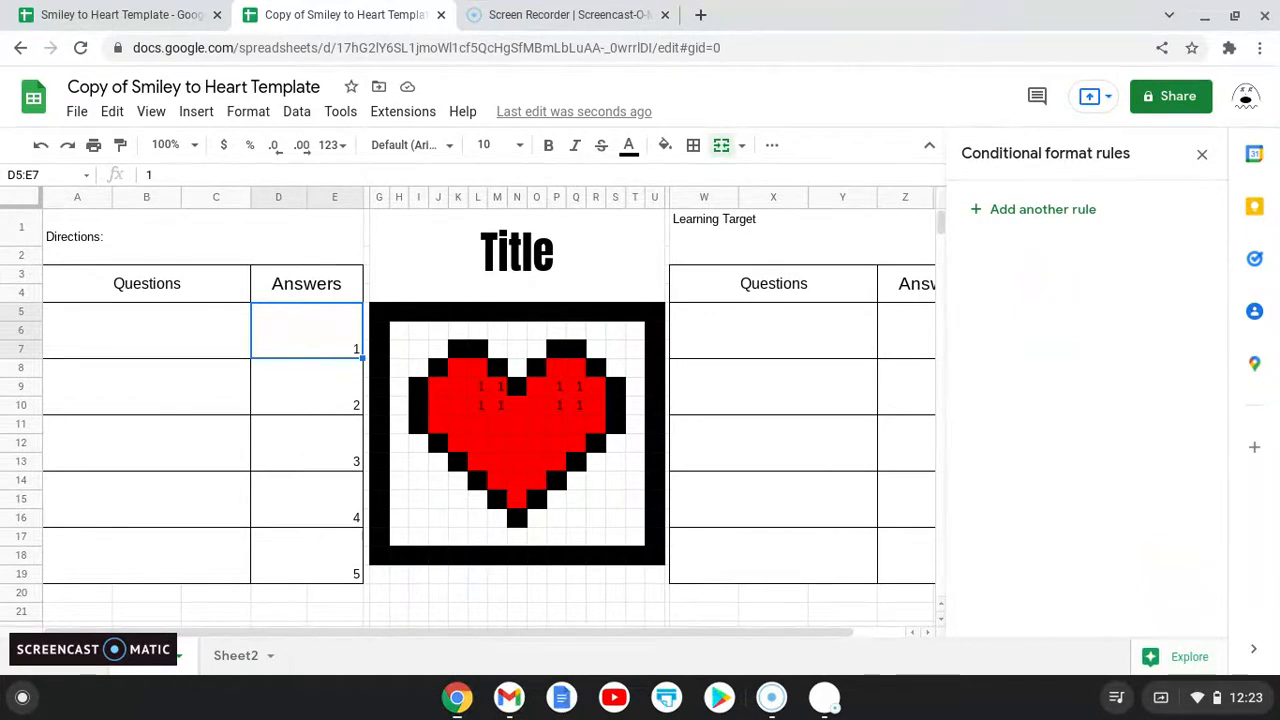
{"action": "key", "text": "Delete"}
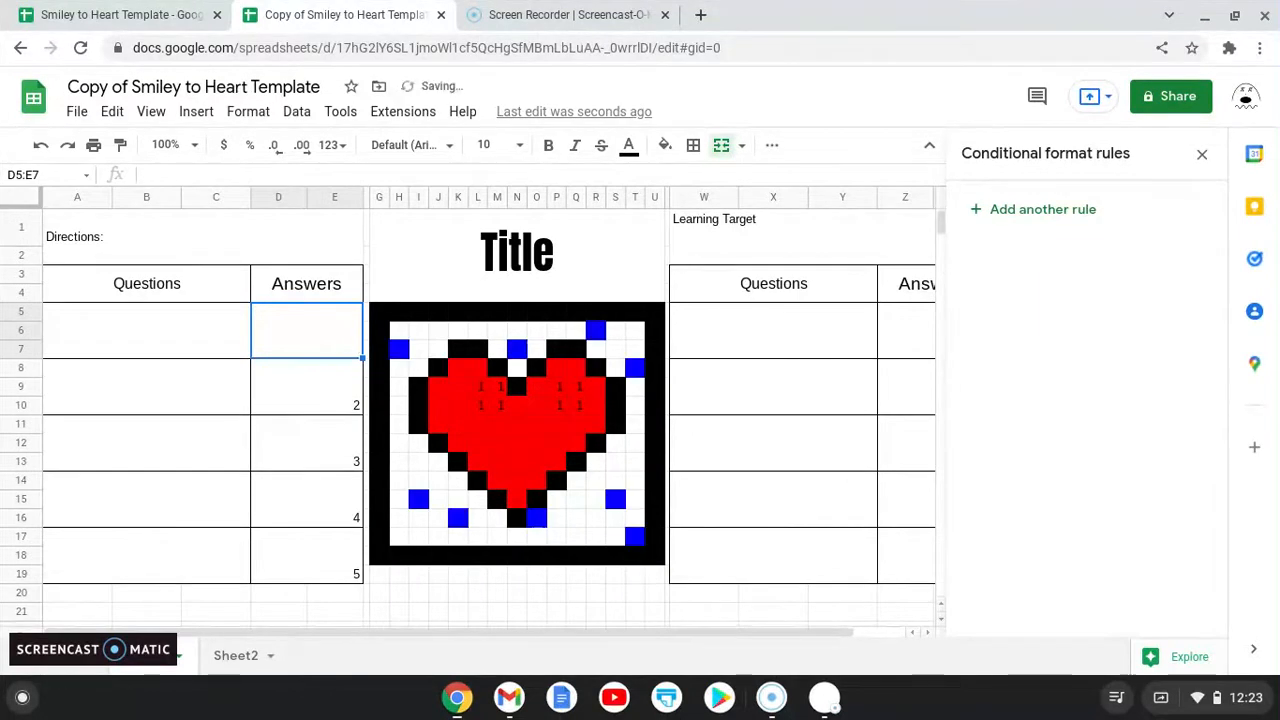
{"action": "key", "text": "Down"}
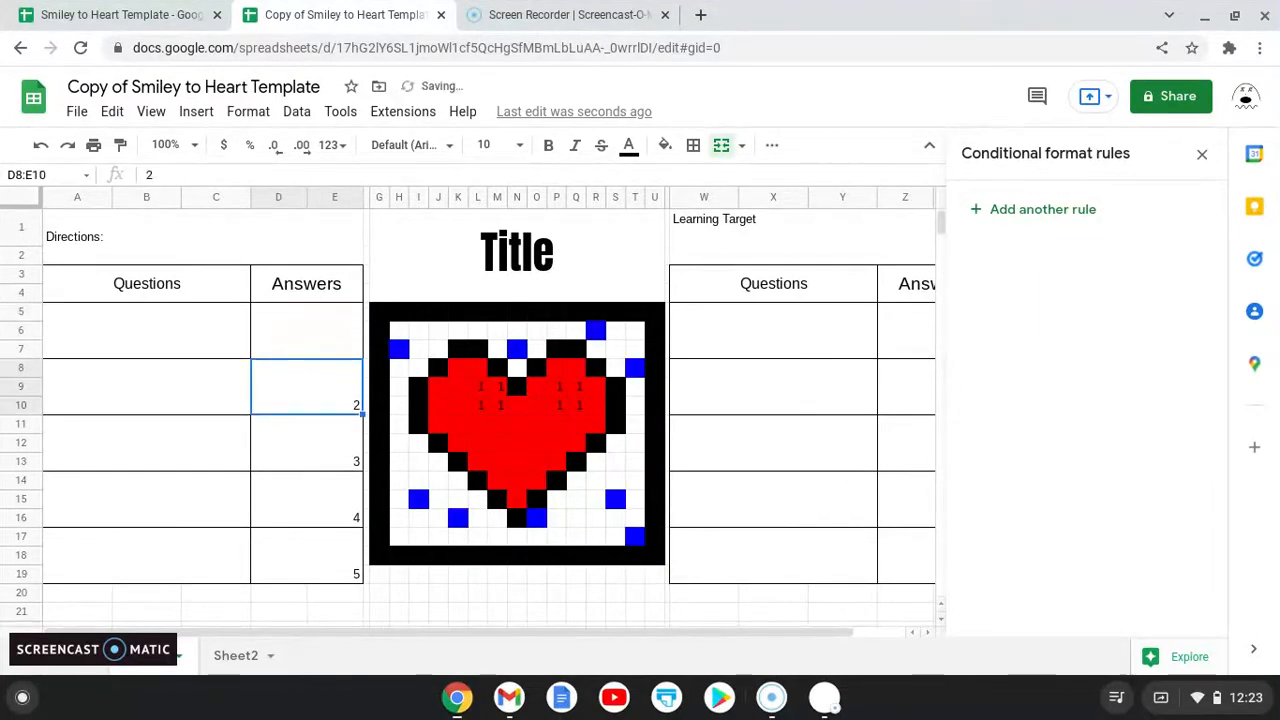
Step: Select the picture cells L10, P9, M6:O6, N14, P12 and L12 together
{"action": "left_click", "coordinate": [484, 410]}
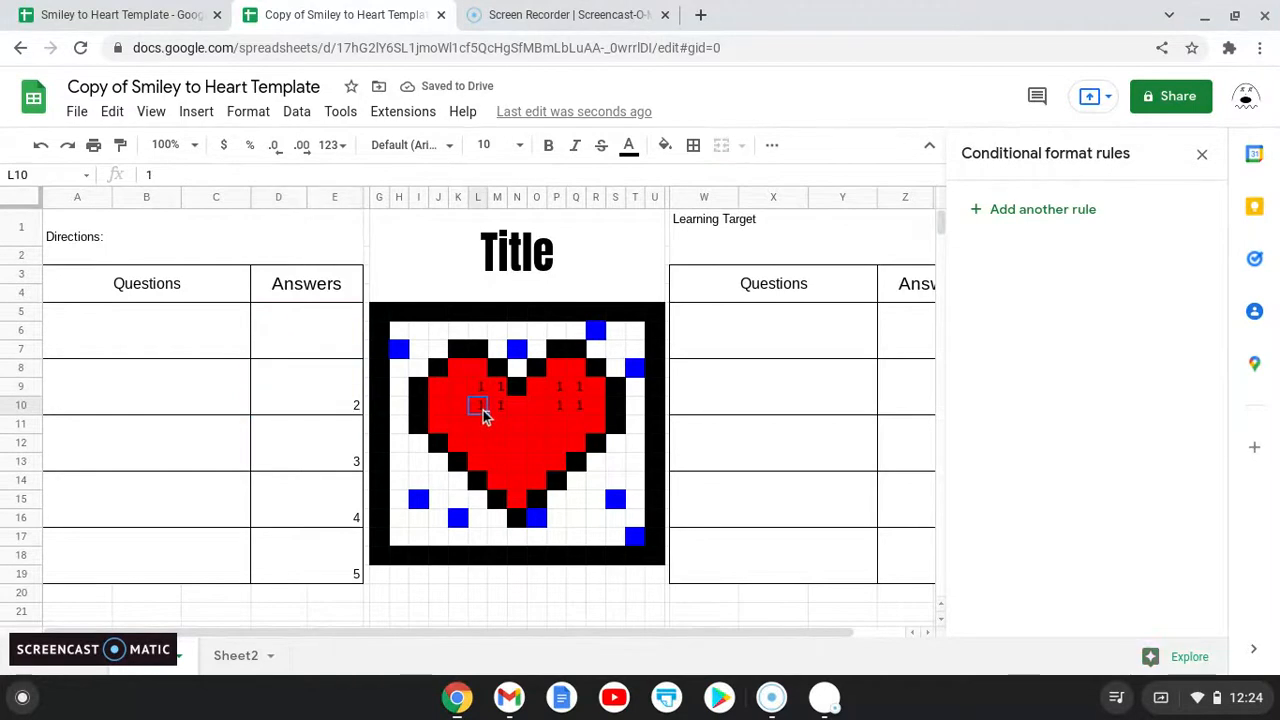
{"action": "left_click", "coordinate": [560, 394], "text": "ctrl"}
{"action": "left_click_drag", "start_coordinate": [498, 331], "coordinate": [540, 338]}
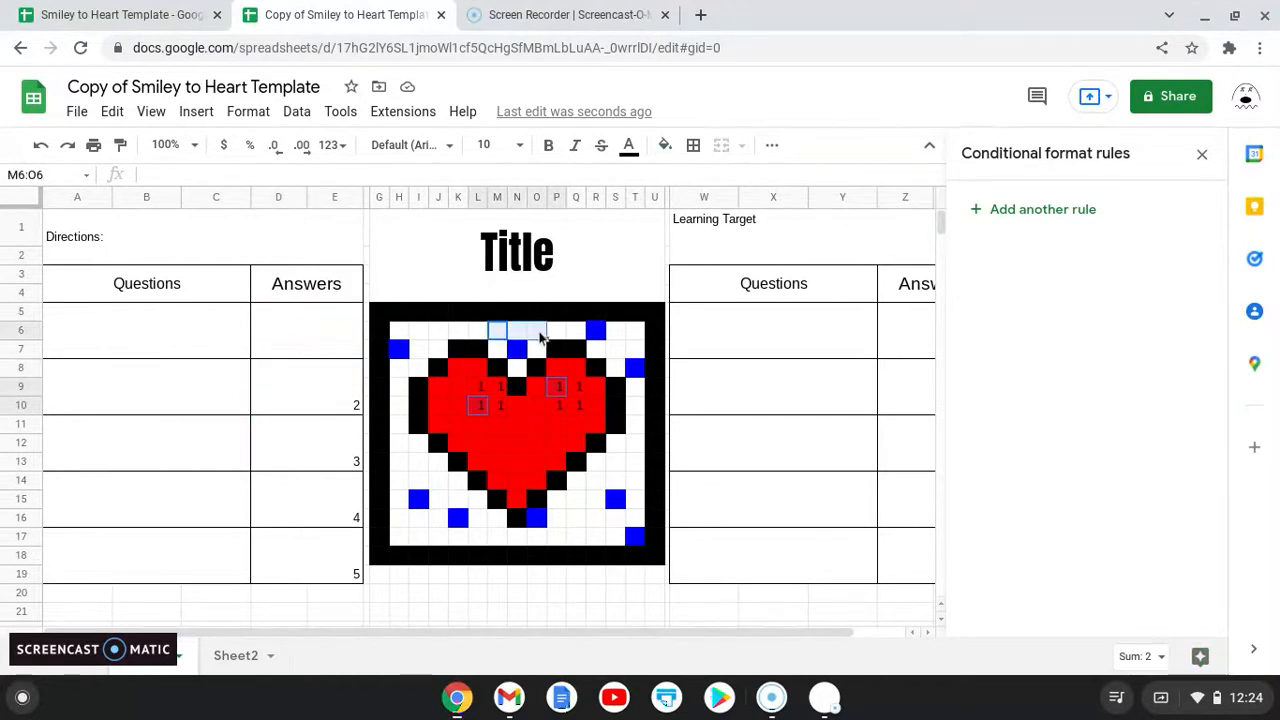
{"action": "left_click", "coordinate": [516, 480], "text": "ctrl"}
{"action": "left_click", "coordinate": [556, 443], "text": "ctrl"}
{"action": "left_click", "coordinate": [481, 444], "text": "ctrl"}
Step: Add a conditional formatting rule for the selected cells with the custom formula =$D$8<>indirect("Sheet2!d82")
{"action": "left_click", "coordinate": [1041, 212]}
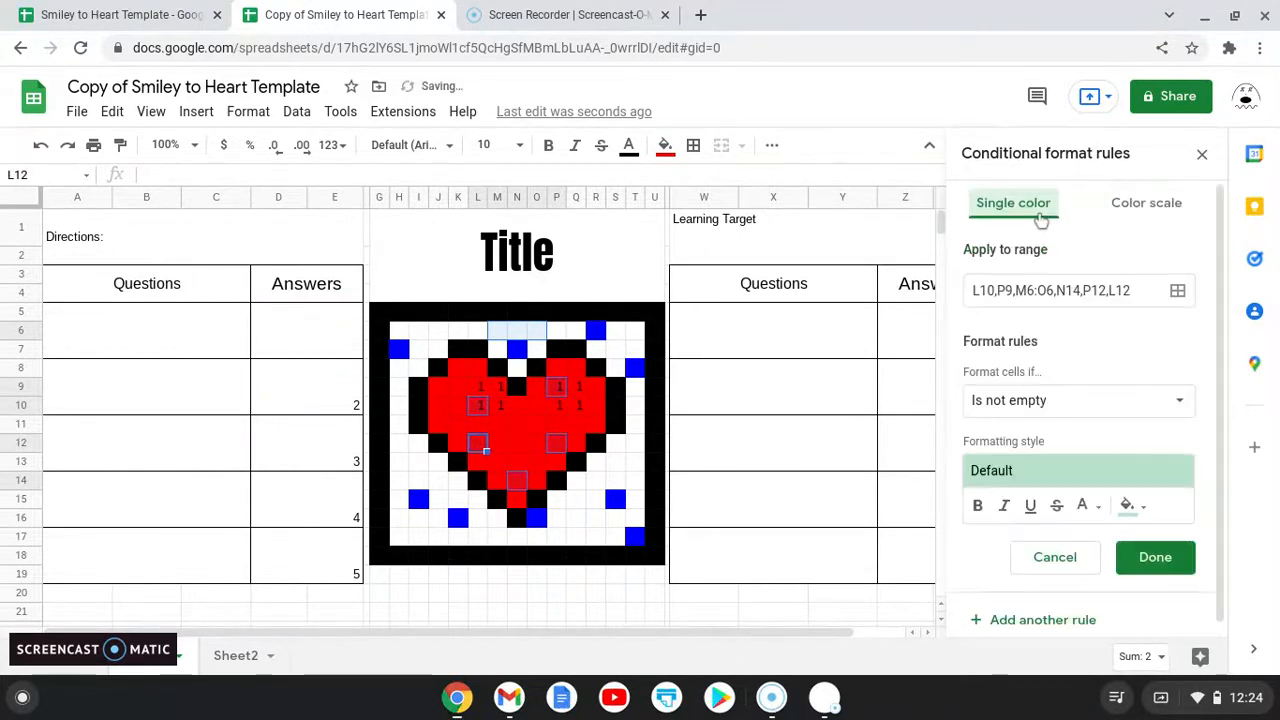
{"action": "left_click", "coordinate": [1074, 403]}
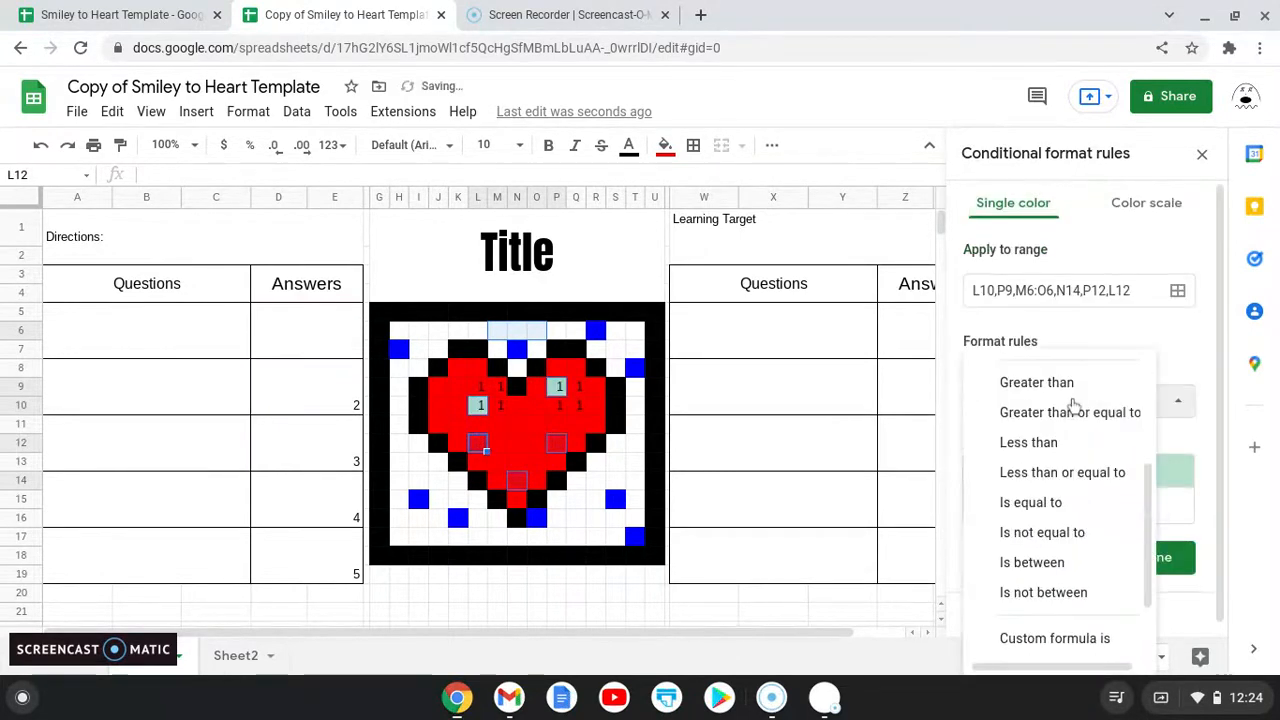
{"action": "left_click", "coordinate": [1062, 640]}
{"action": "left_click", "coordinate": [1080, 450]}
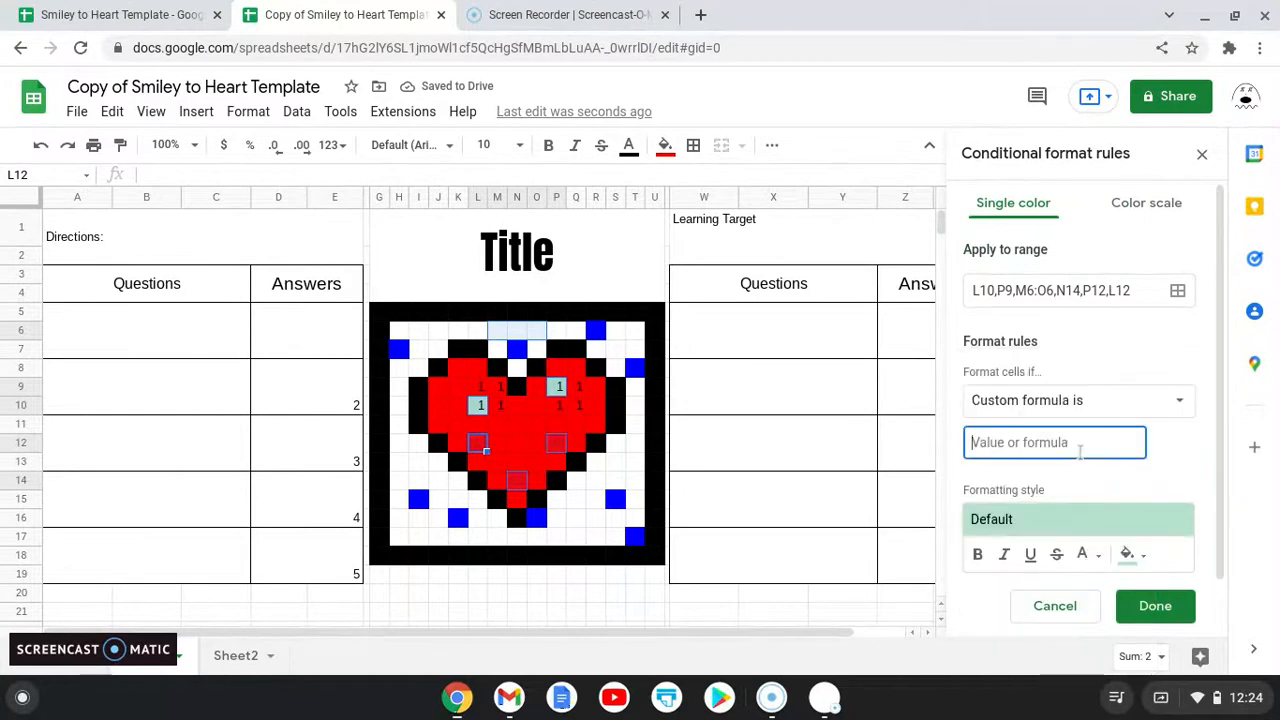
{"action": "type", "text": "="}
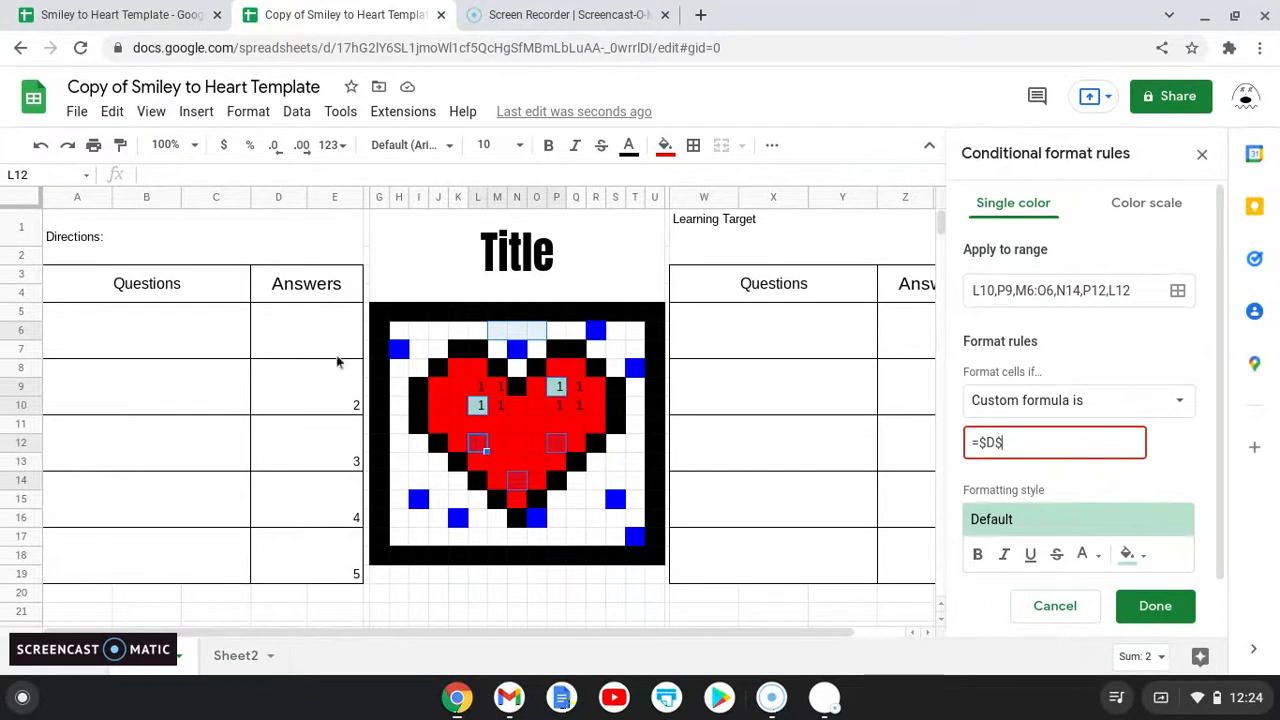
{"action": "type", "text": "$D$8<>indirect(\"Shee"}
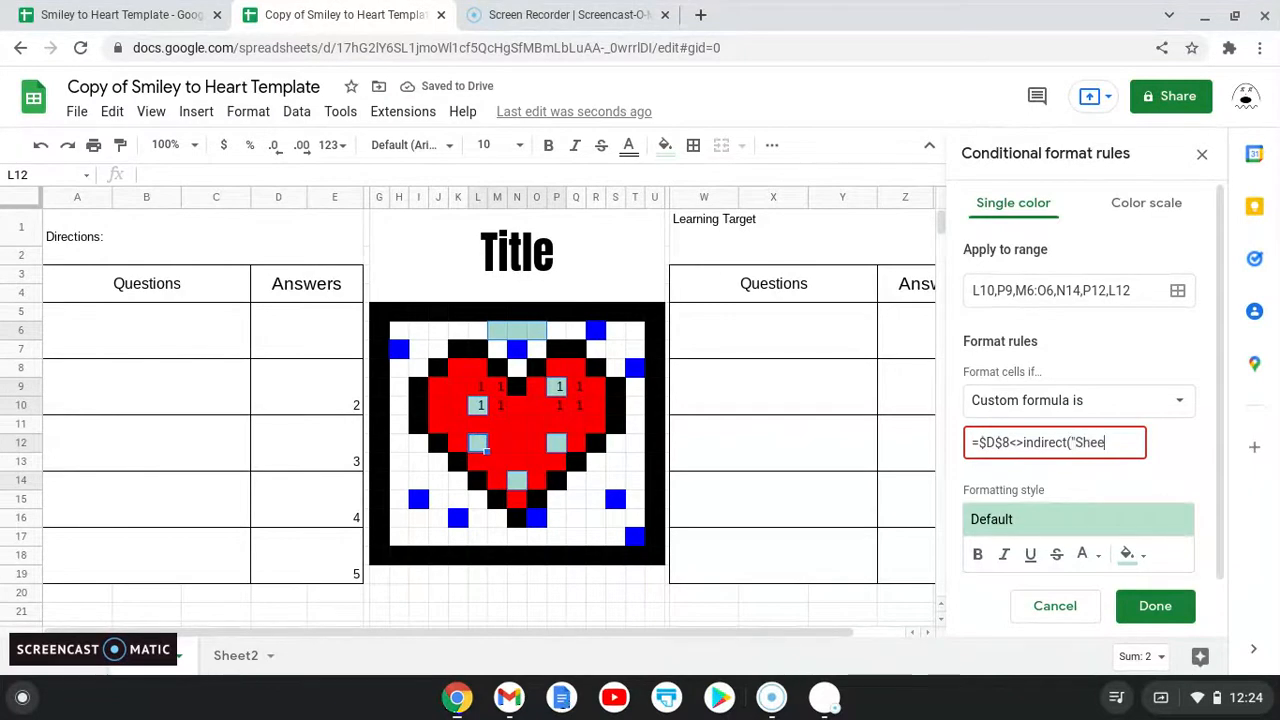
{"action": "type", "text": "t2!d82\")"}
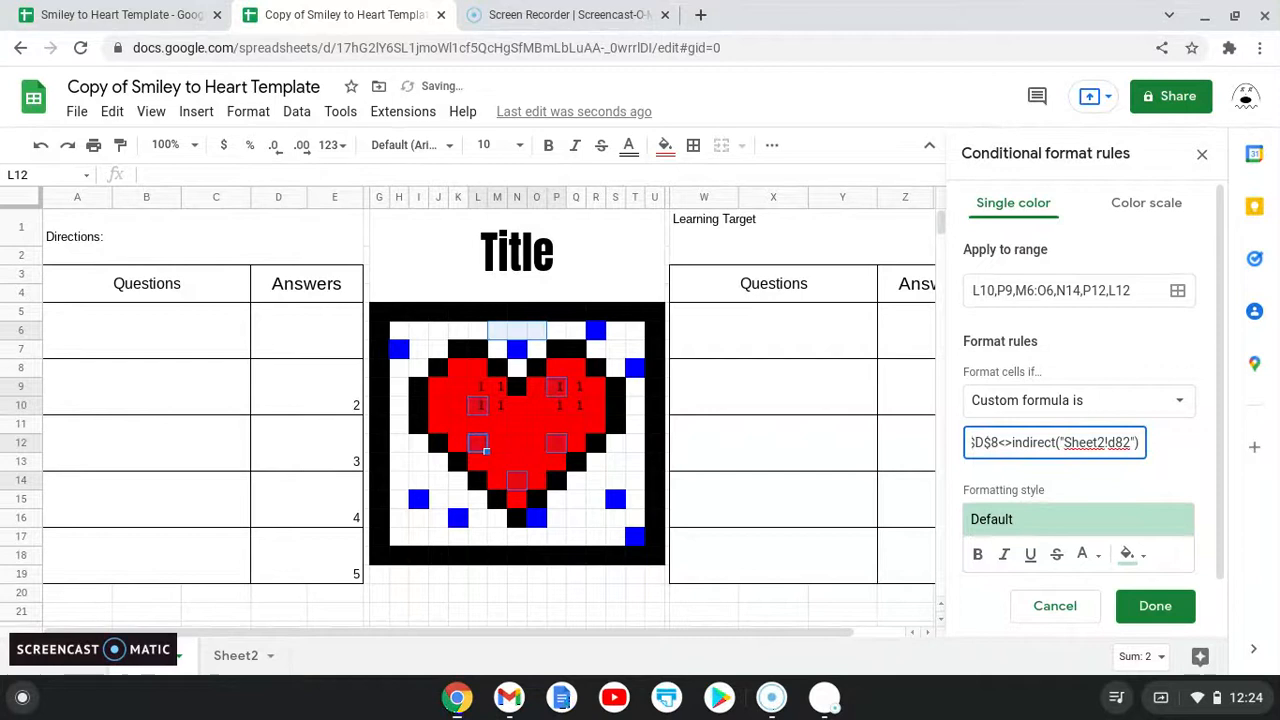
Step: Set the new rule's fill color to black and save the rule
{"action": "left_click", "coordinate": [1132, 556]}
{"action": "left_click", "coordinate": [943, 342]}
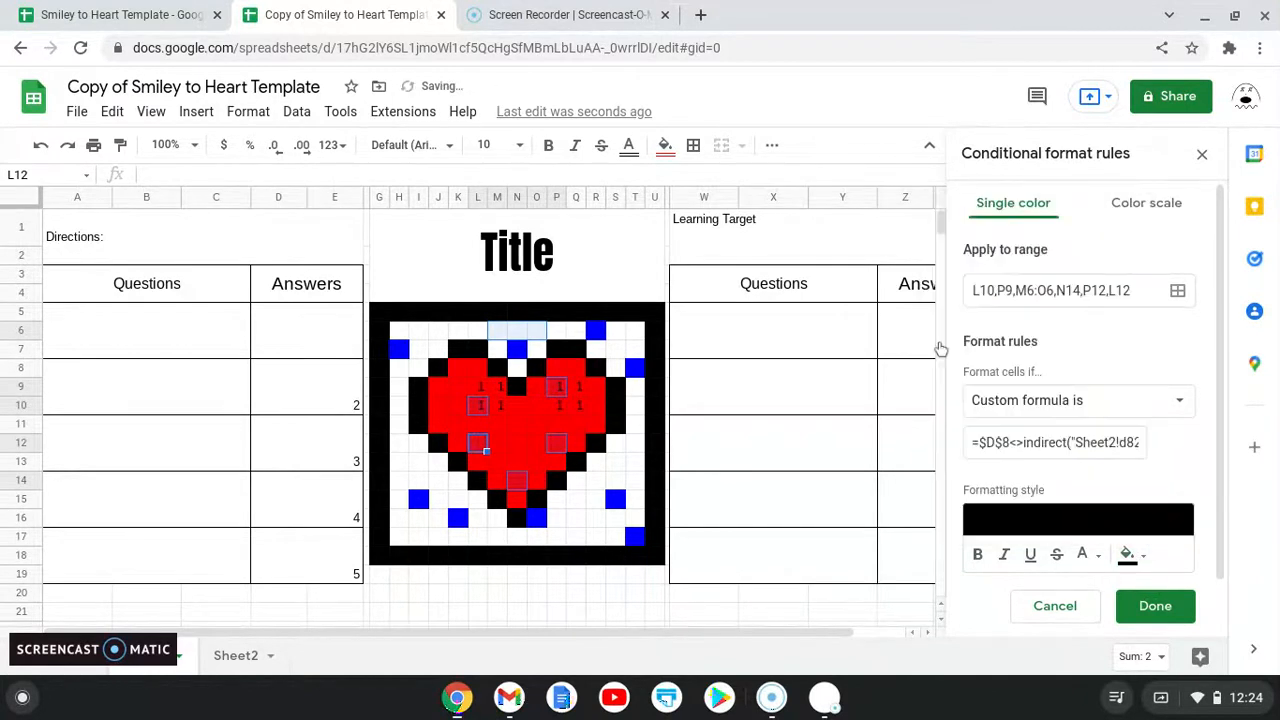
{"action": "left_click", "coordinate": [1143, 606]}
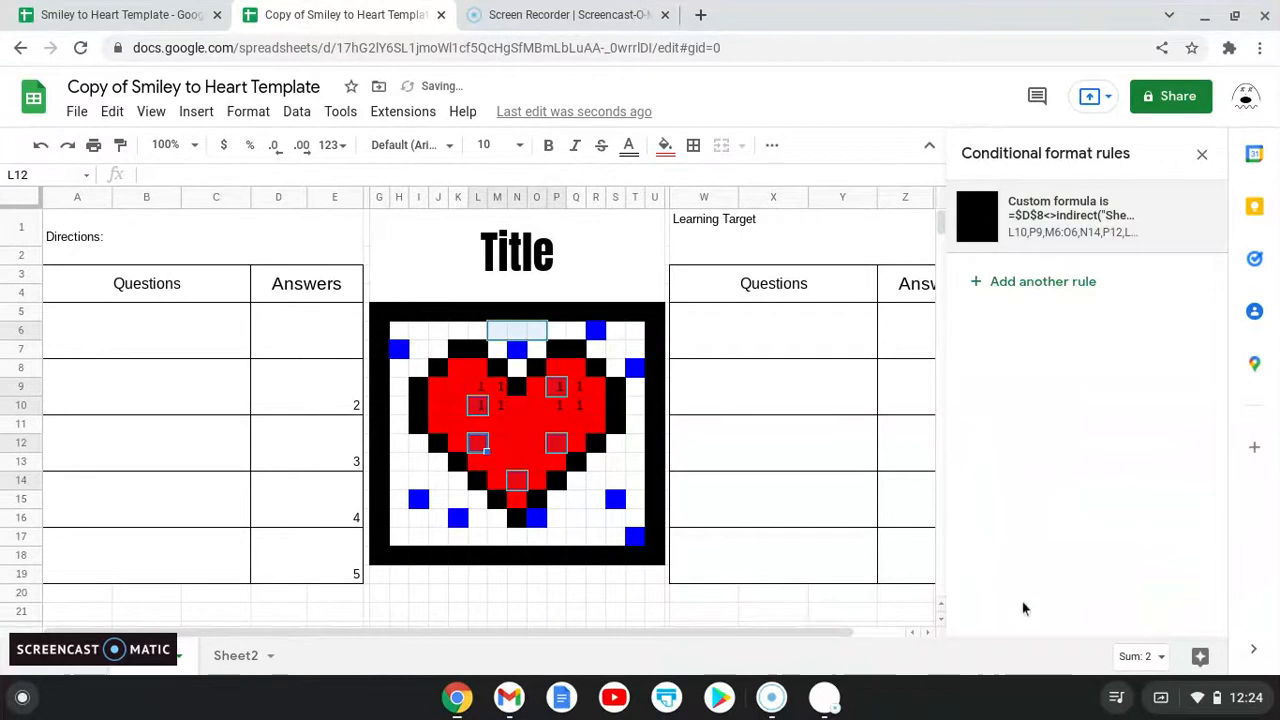
Step: Delete the second answer in D8:E10 to test the black rule
{"action": "left_click", "coordinate": [338, 407]}
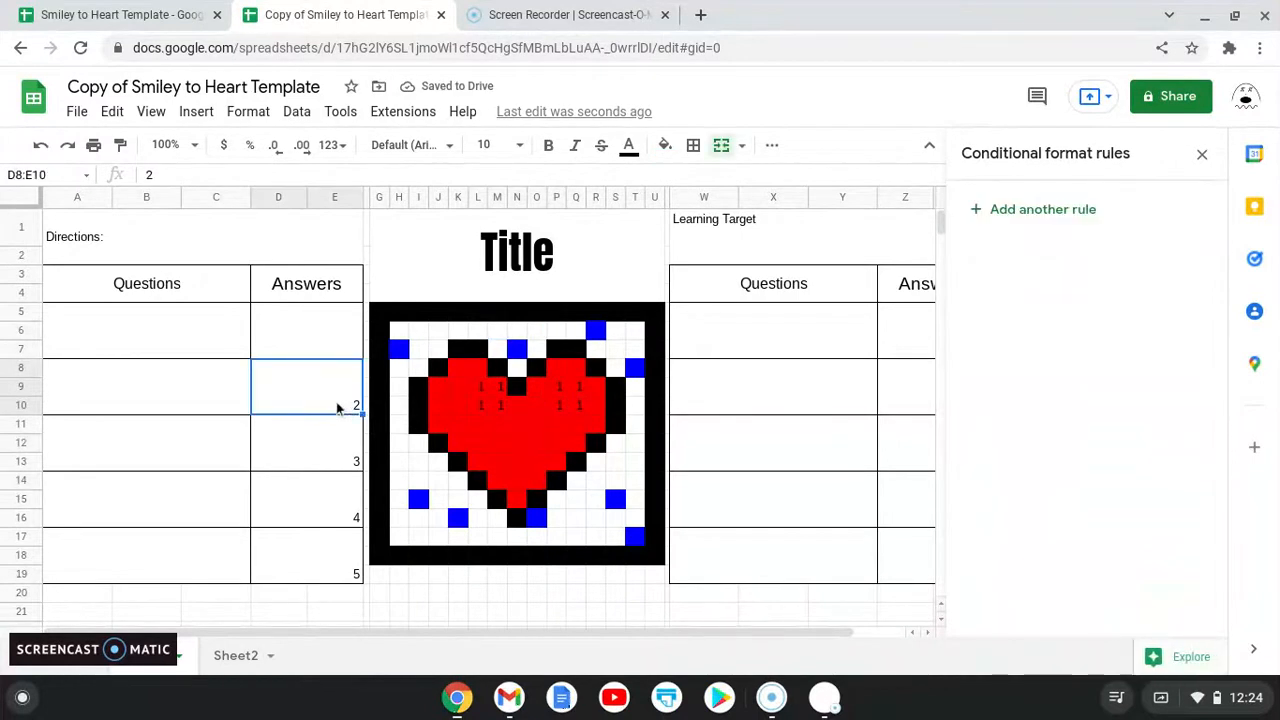
{"action": "key", "text": "Delete"}
{"action": "left_click", "coordinate": [306, 443]}
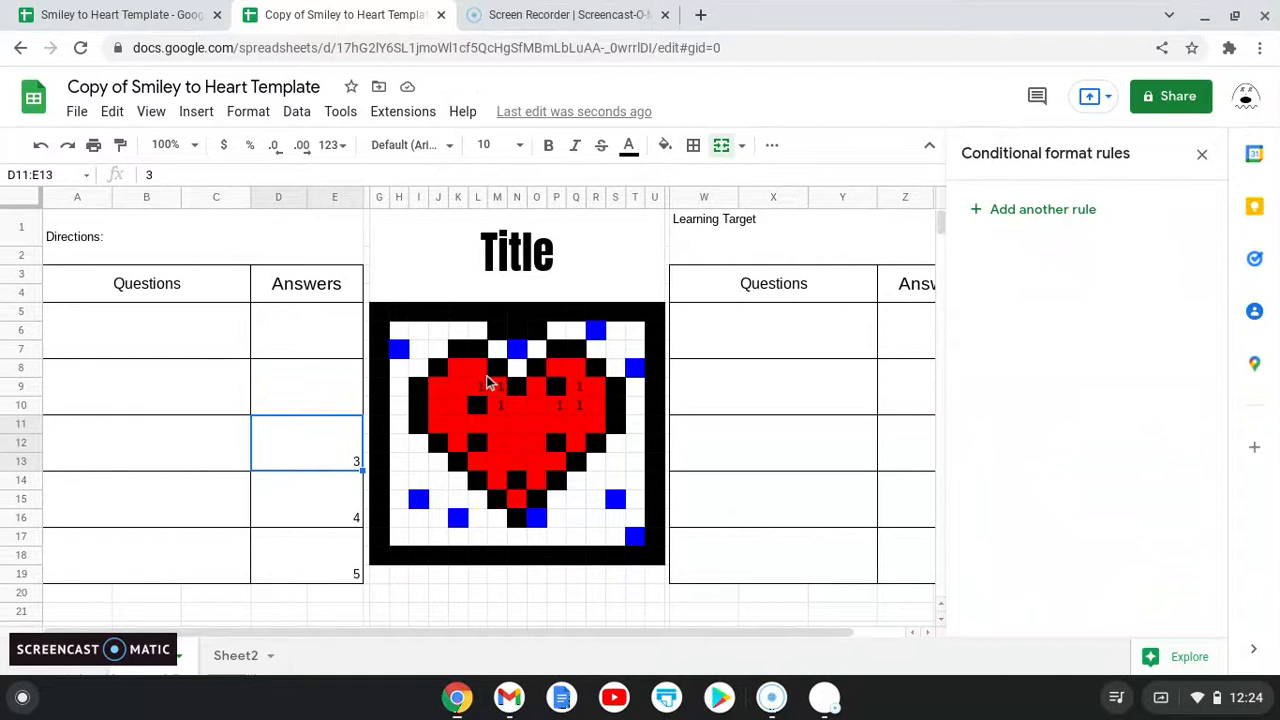
Step: Clear the leftover 1s from the heart's cells L9:M10 and P9:Q10
{"action": "left_click", "coordinate": [485, 393]}
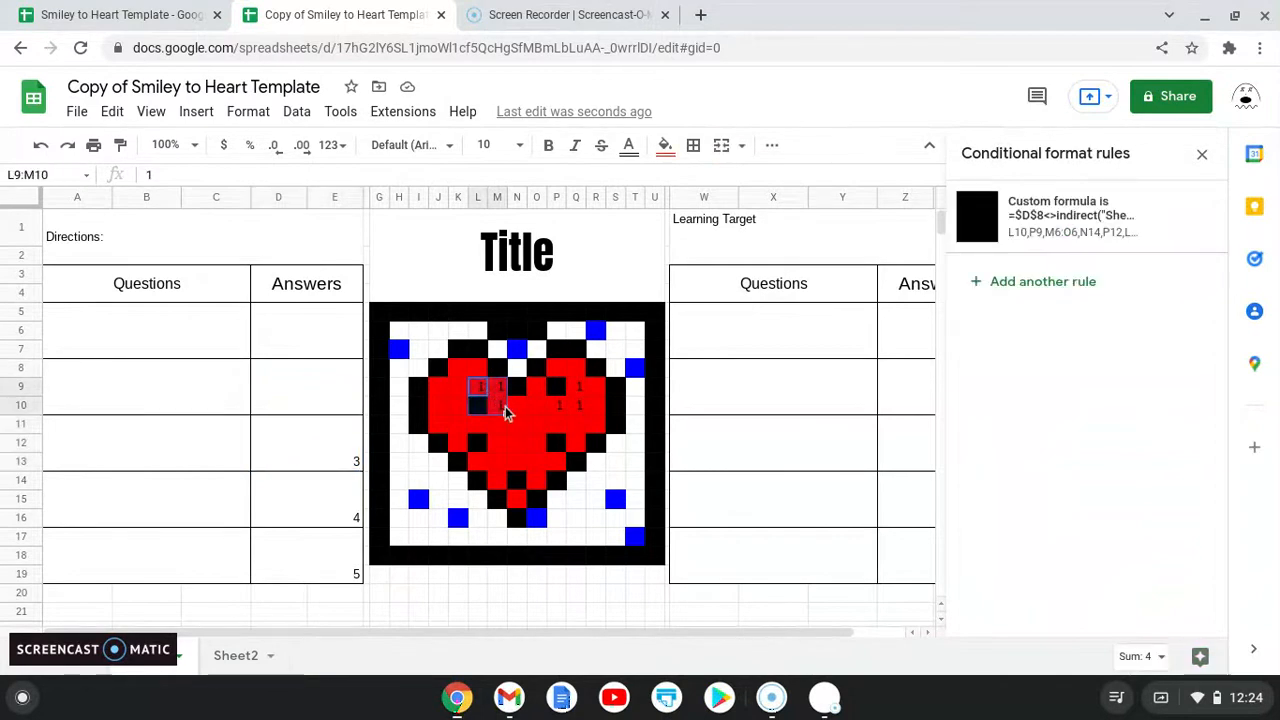
{"action": "key", "text": "Delete"}
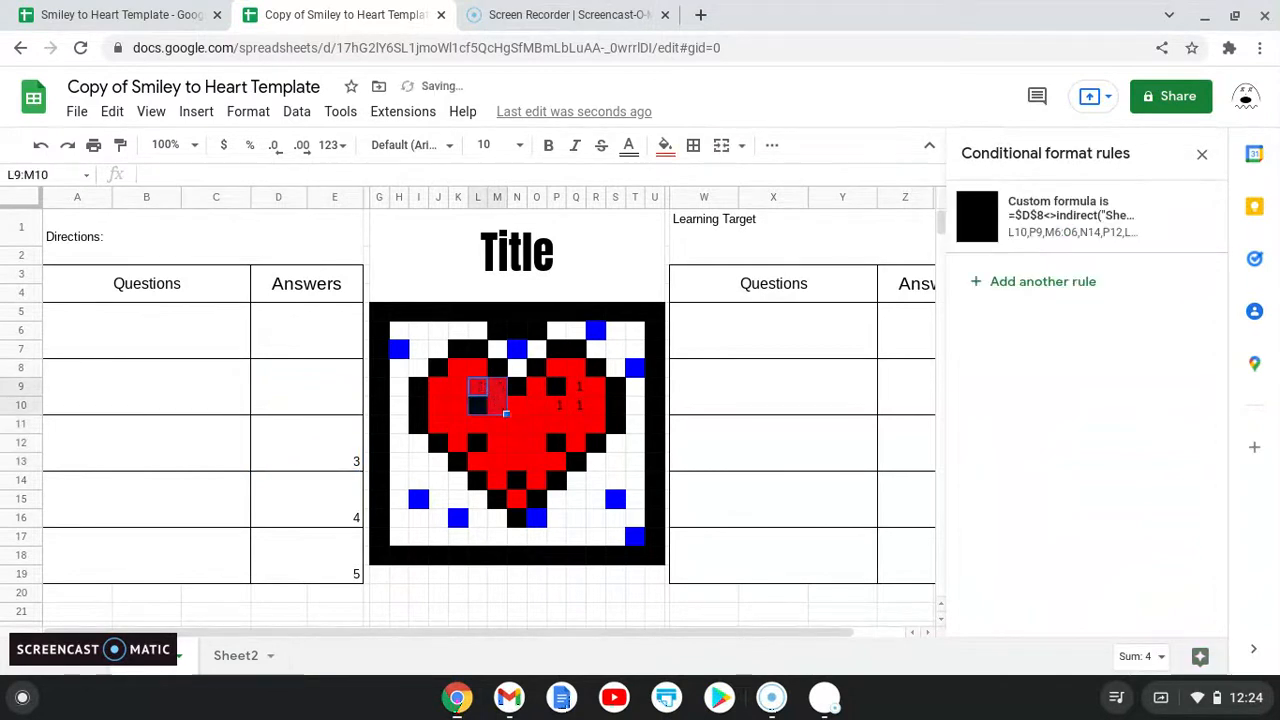
{"action": "left_click", "coordinate": [566, 391]}
{"action": "key", "text": "Delete"}
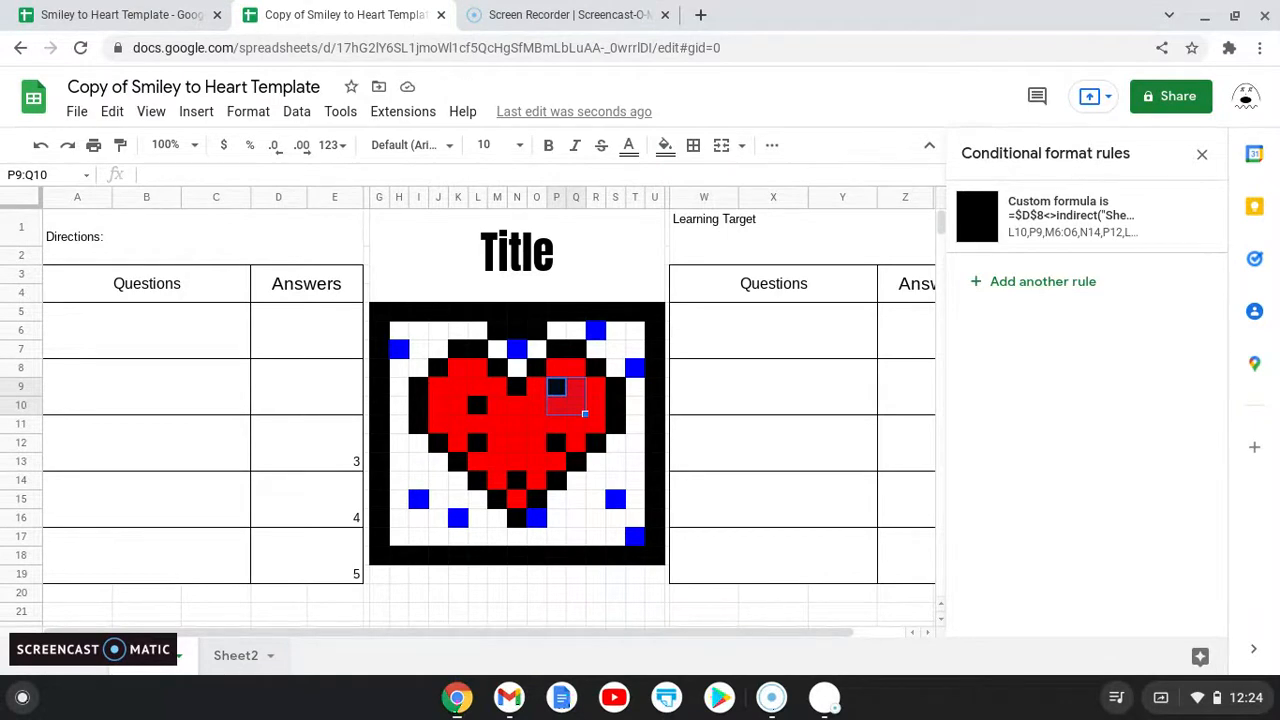
Step: Change the first answer key entry in Sheet2 cell D81 to "the" and return to the worksheet
{"action": "left_click", "coordinate": [233, 655]}
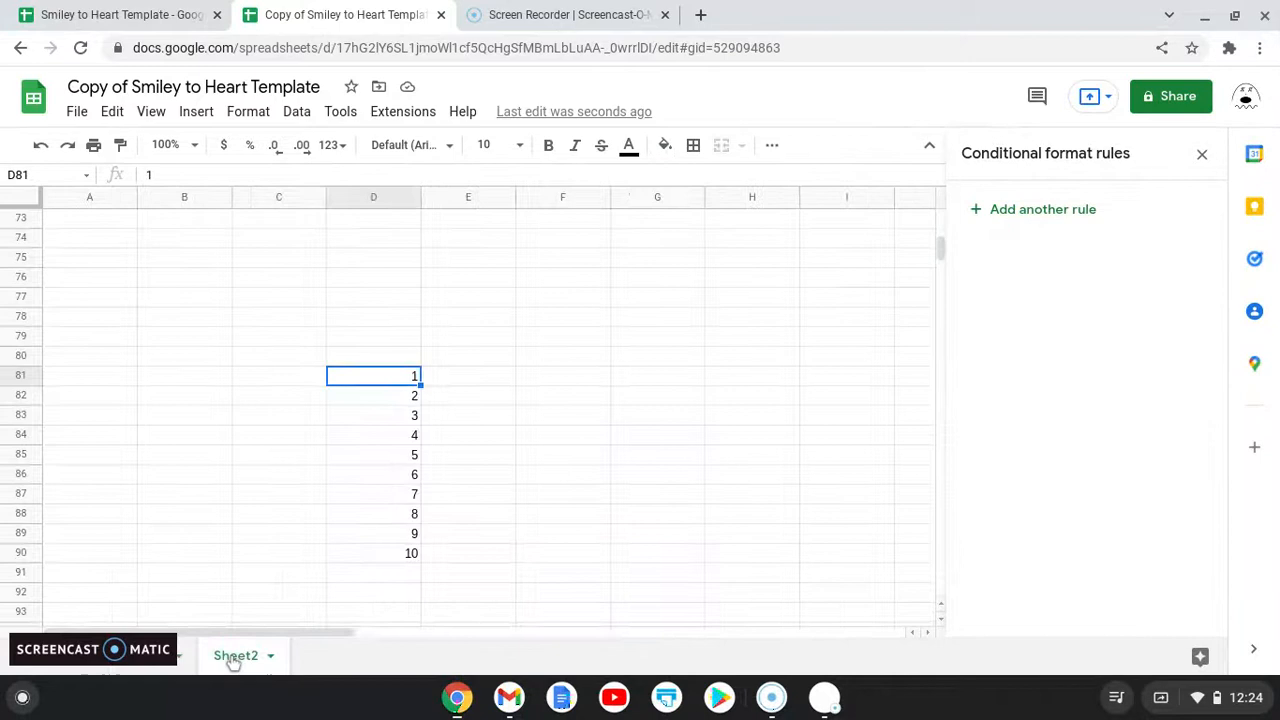
{"action": "type", "text": "the"}
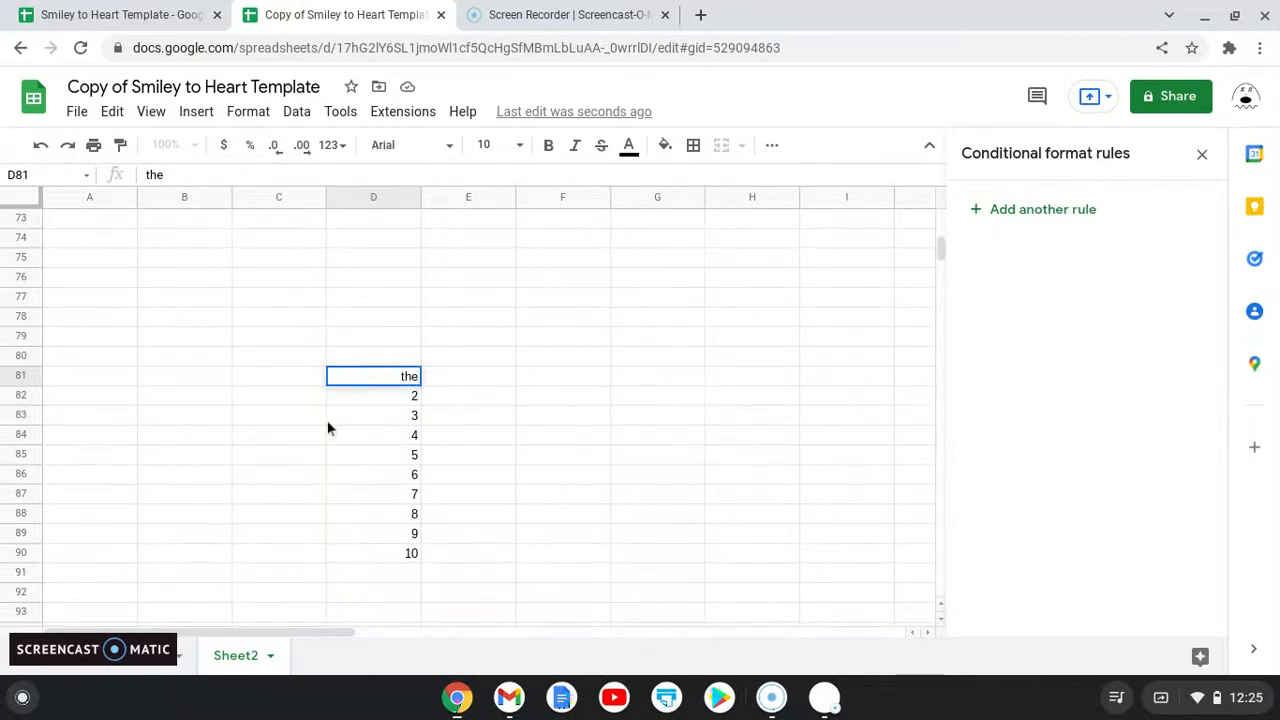
{"action": "left_click", "coordinate": [187, 670]}
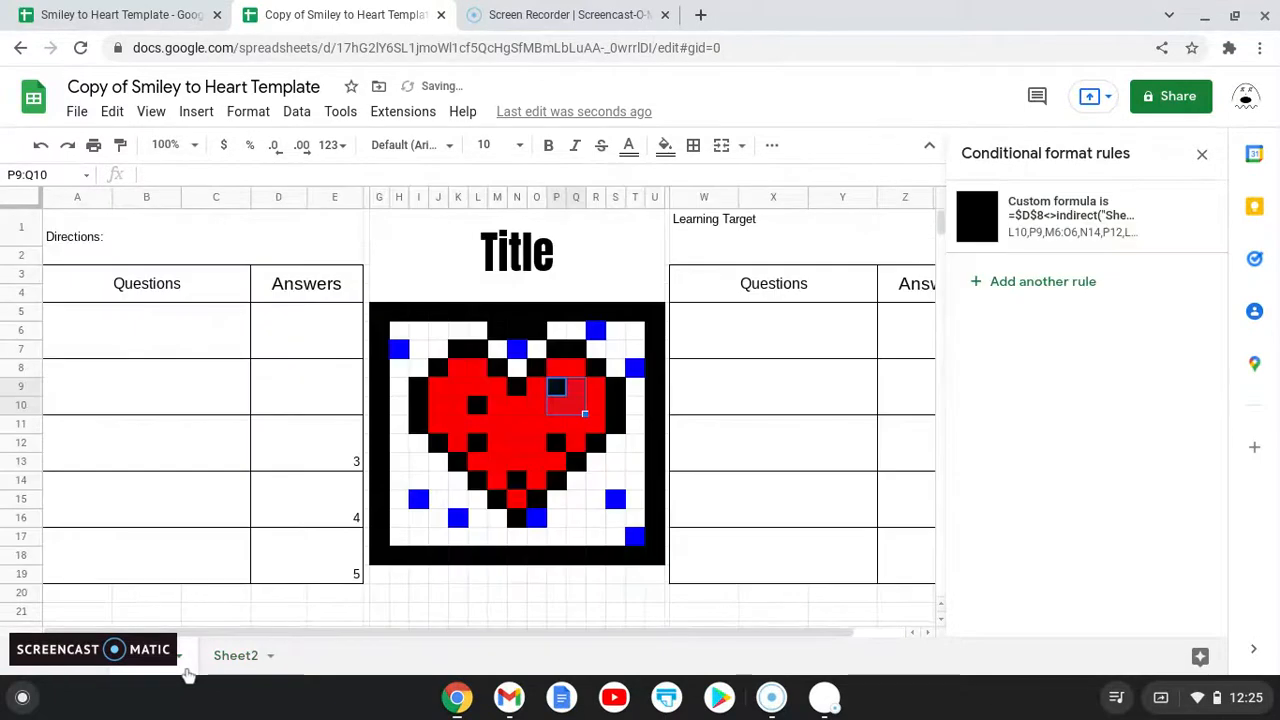
Step: Enter "the" as the first answer in D5:E7 to test the text answer against the key
{"action": "left_click", "coordinate": [317, 343]}
{"action": "type", "text": "the"}
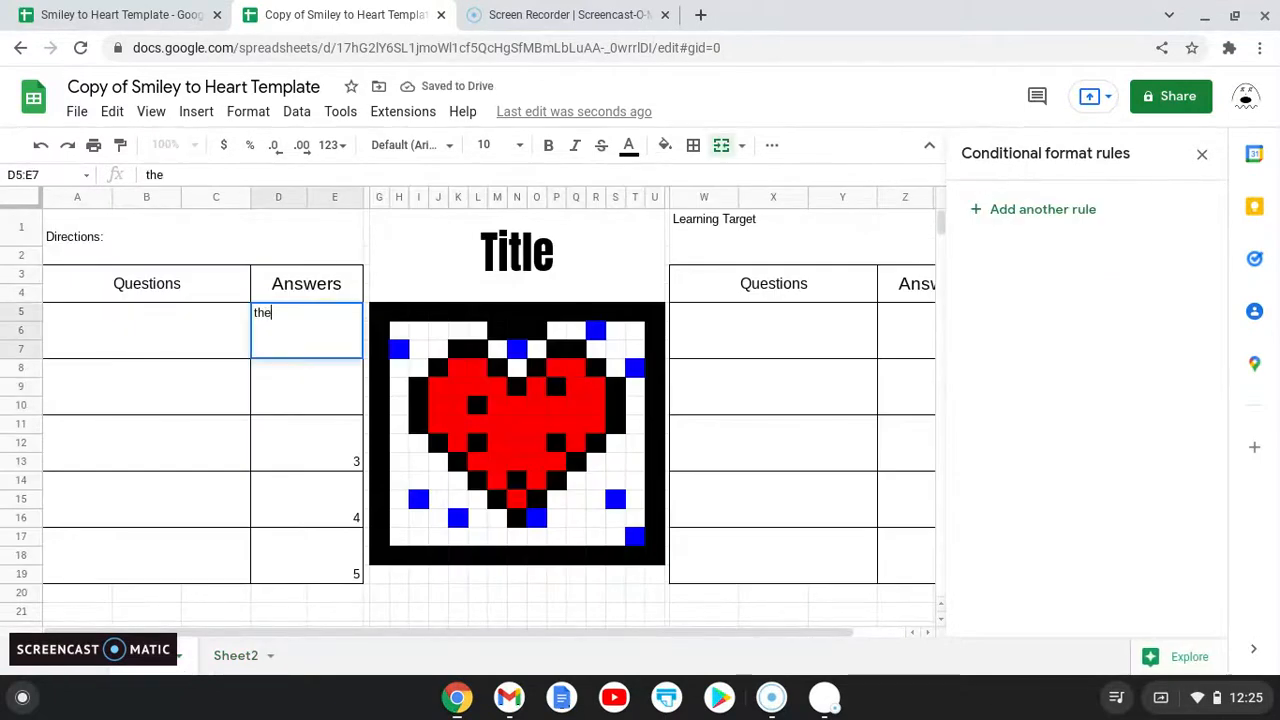
{"action": "left_click", "coordinate": [345, 386]}
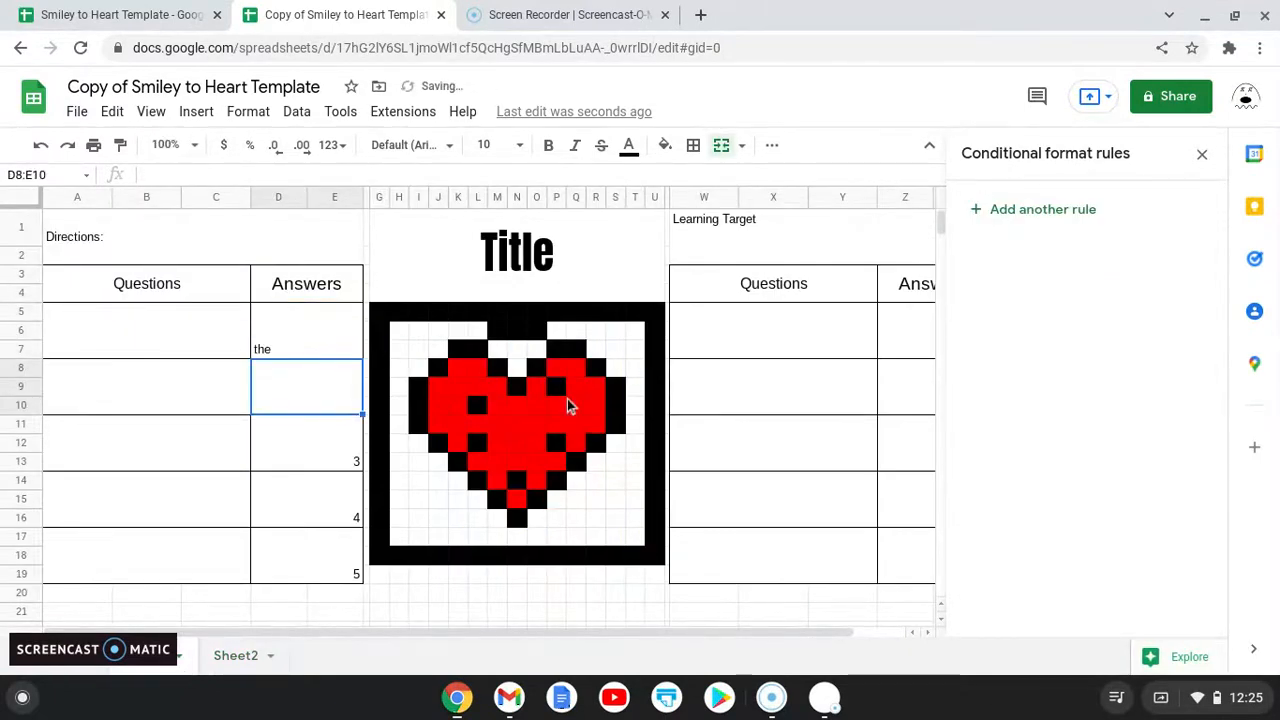